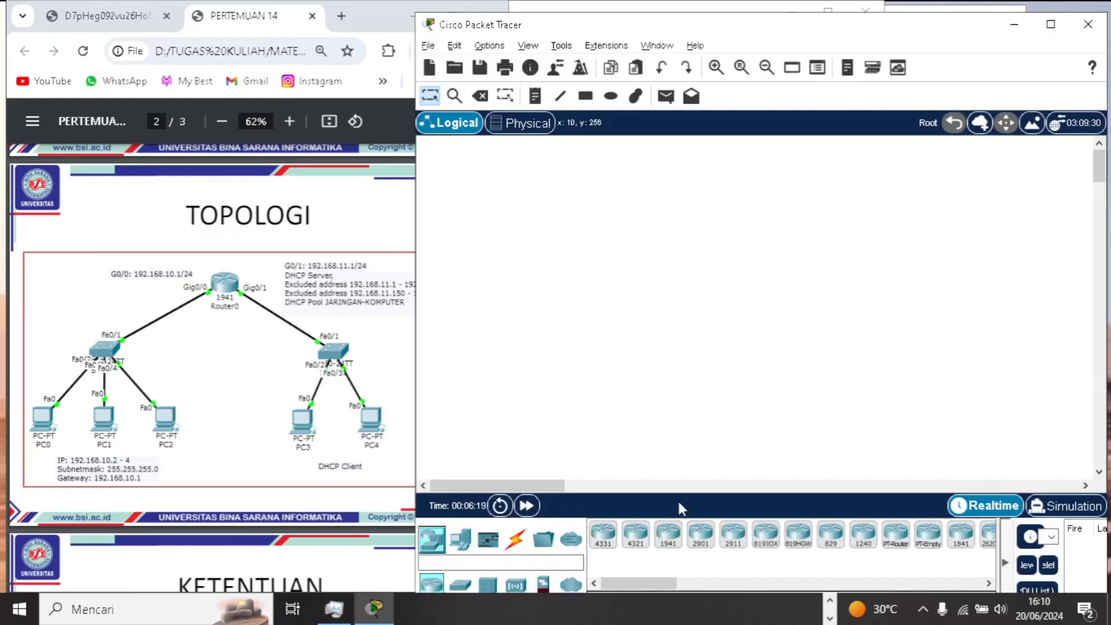
- Place a 1941 router near the top of the workspace and two PT-Switch switches below it, one on each side
click(668, 537)
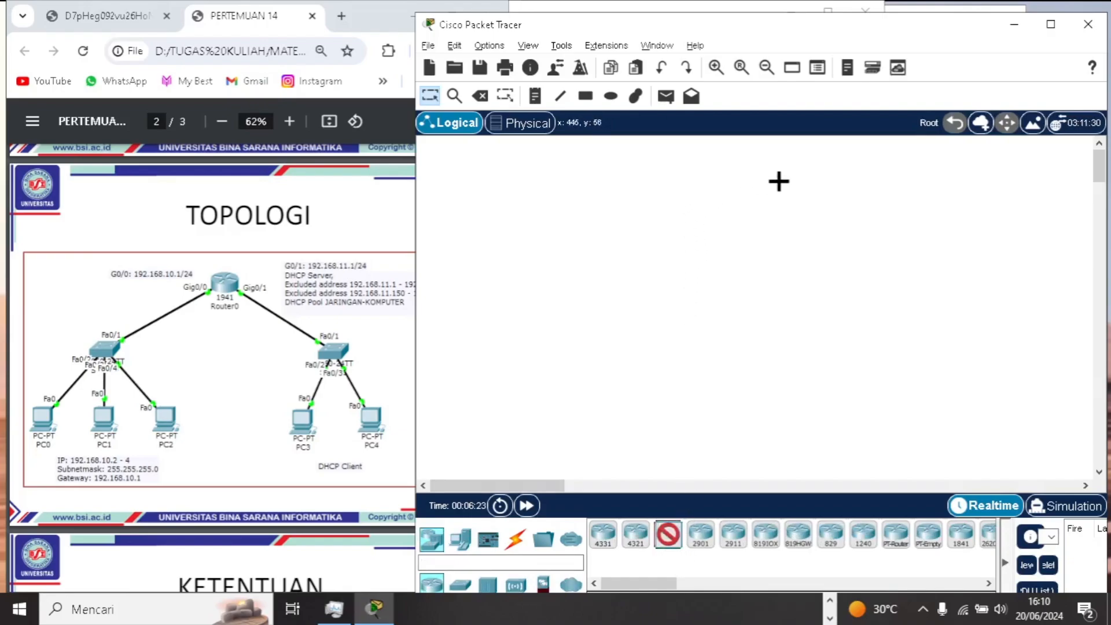
click(781, 180)
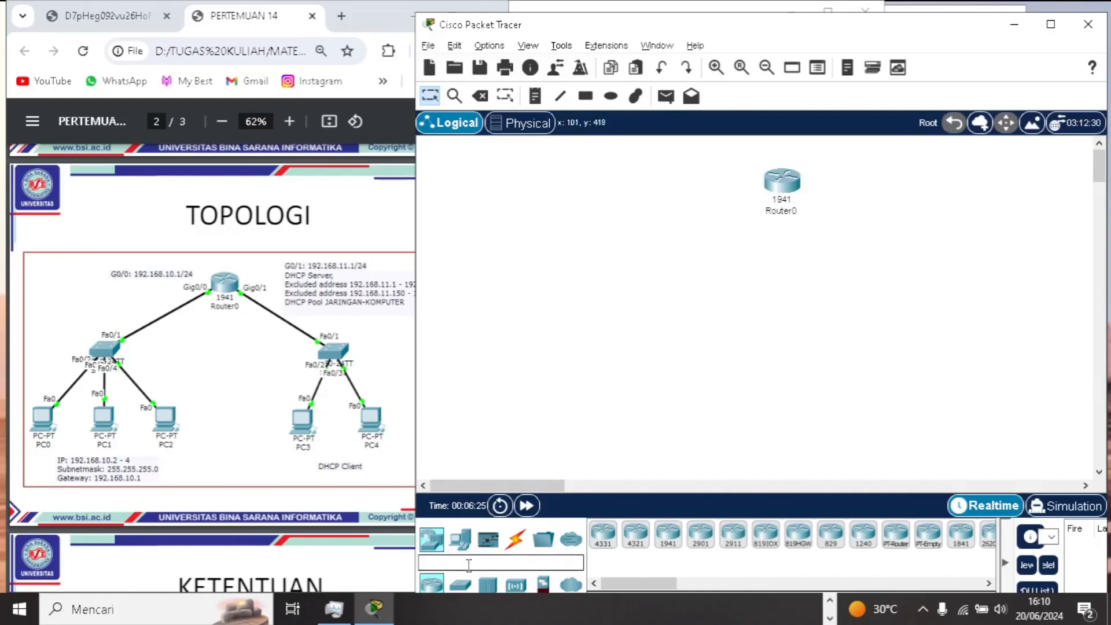
click(460, 584)
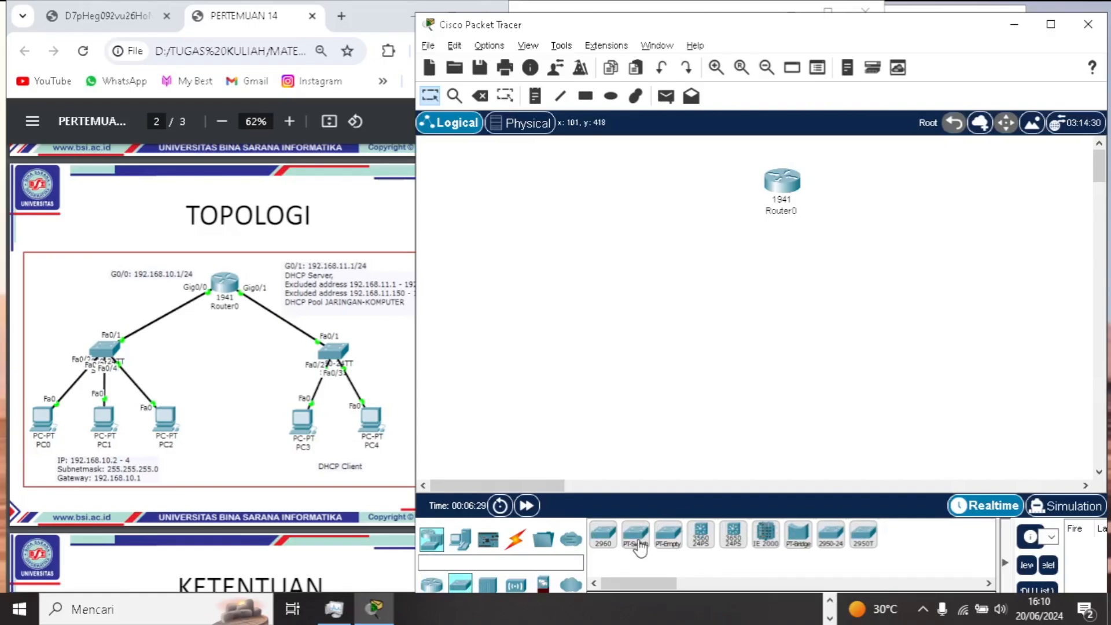
click(636, 536)
click(660, 283)
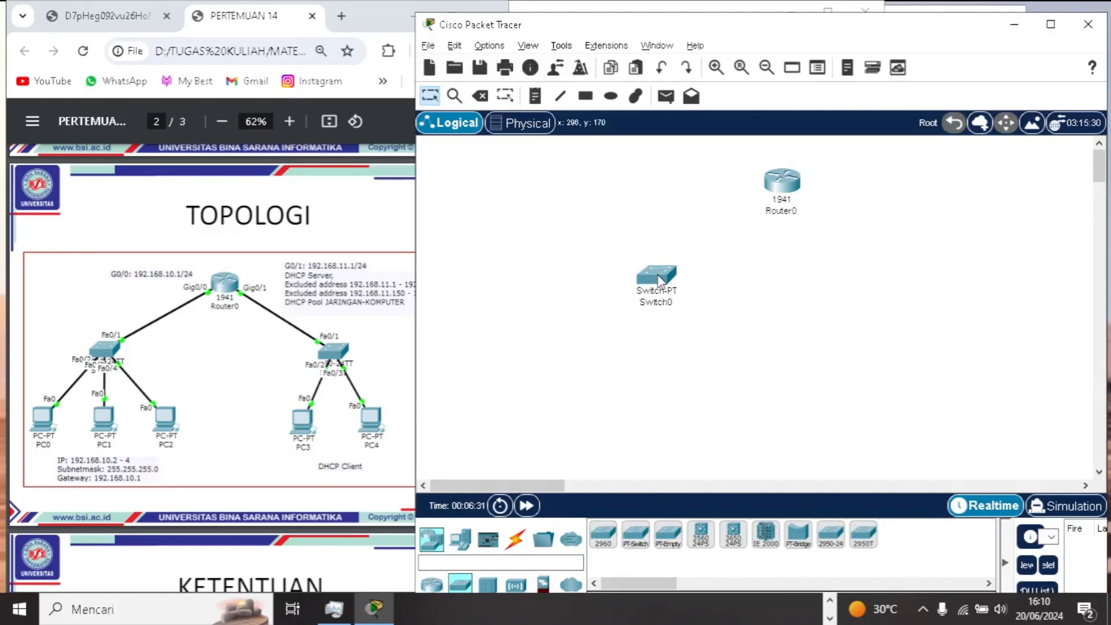
click(635, 535)
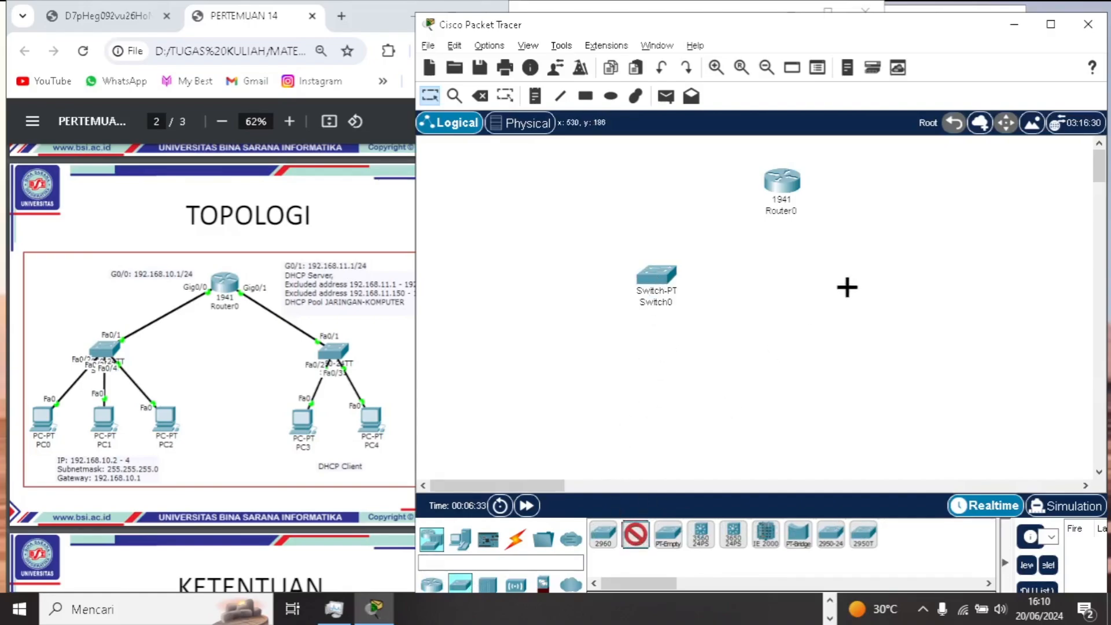
click(847, 279)
- Place three PCs in a row below Switch0
click(471, 542)
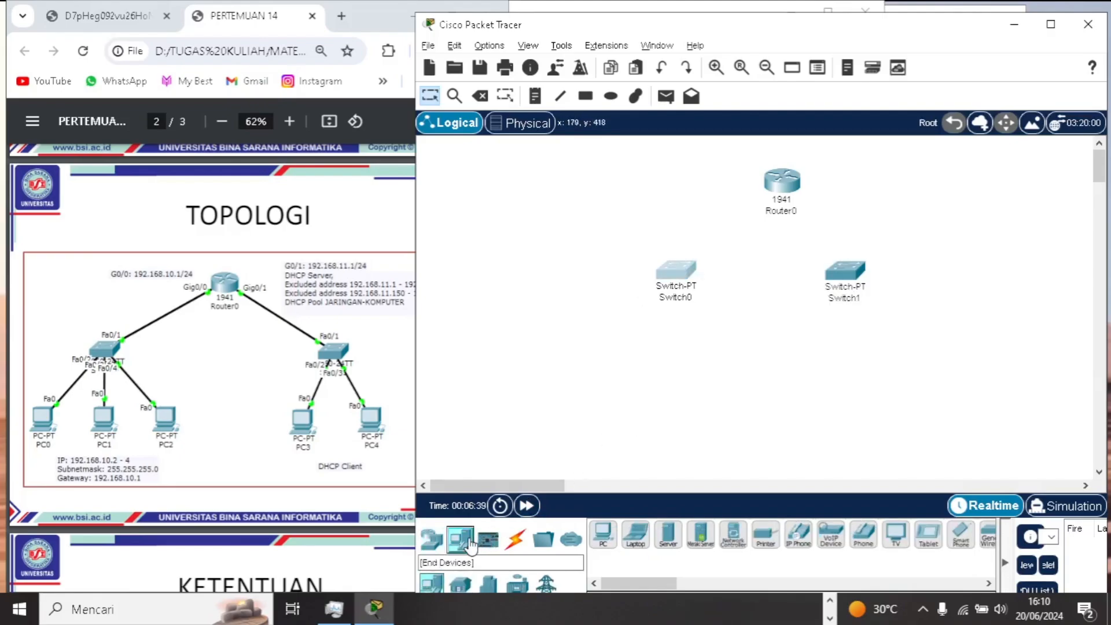
click(602, 536)
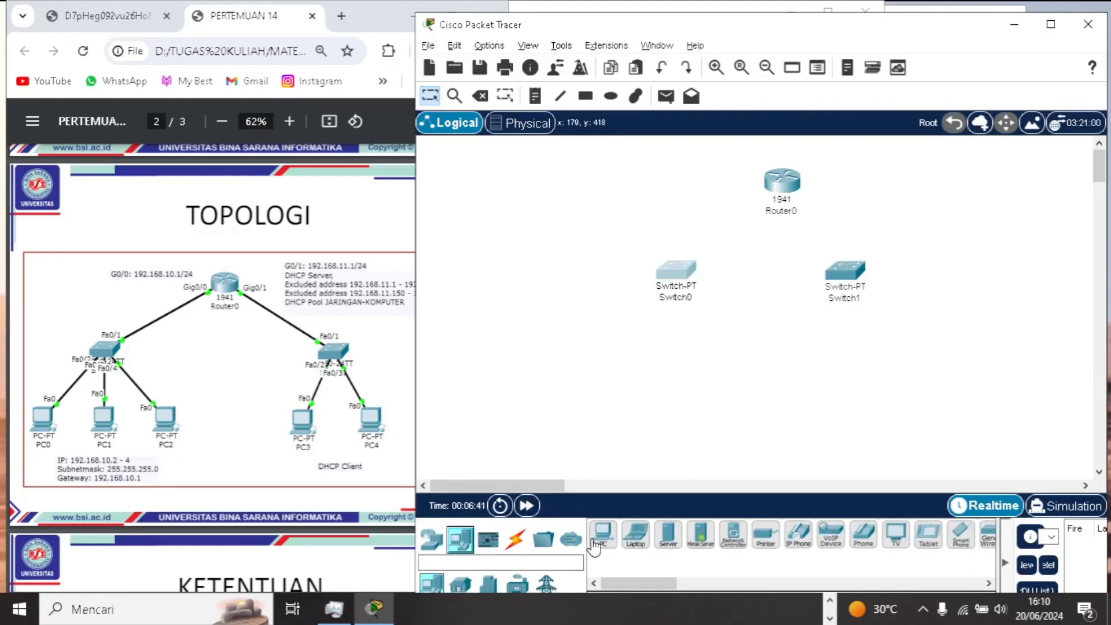
click(550, 371)
click(603, 535)
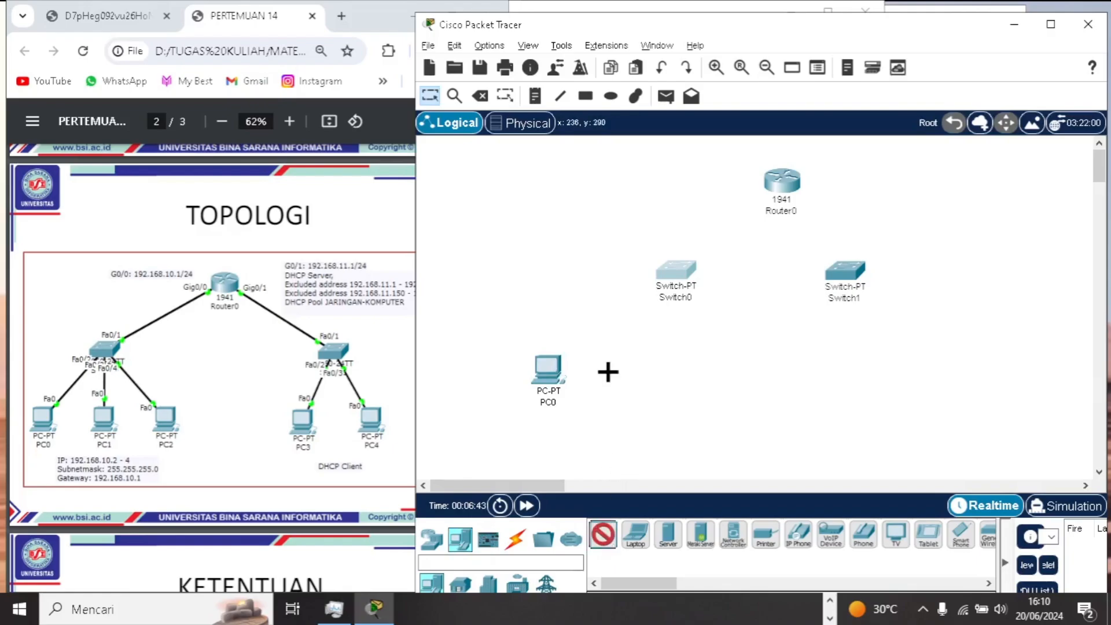
click(618, 375)
click(603, 535)
click(698, 377)
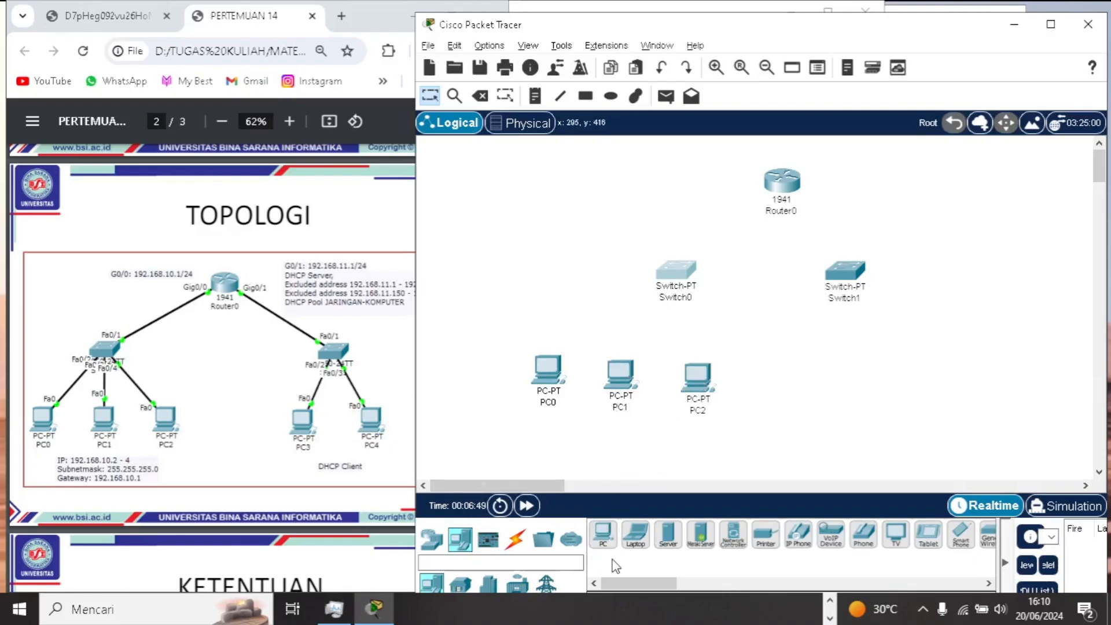
- Add two more PCs in the same row, below Switch1
click(603, 536)
click(847, 375)
click(602, 536)
click(929, 381)
- Spread out the topology by shifting the router slightly left and moving the two switches further apart
drag(780, 181, 749, 185)
drag(685, 274, 630, 276)
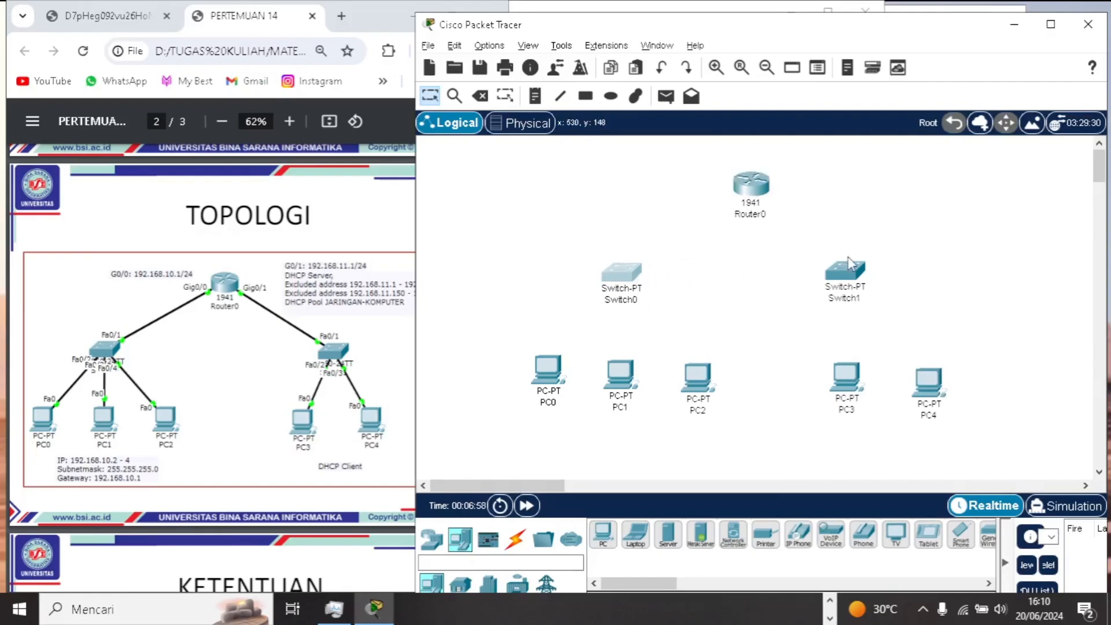
drag(851, 272, 899, 268)
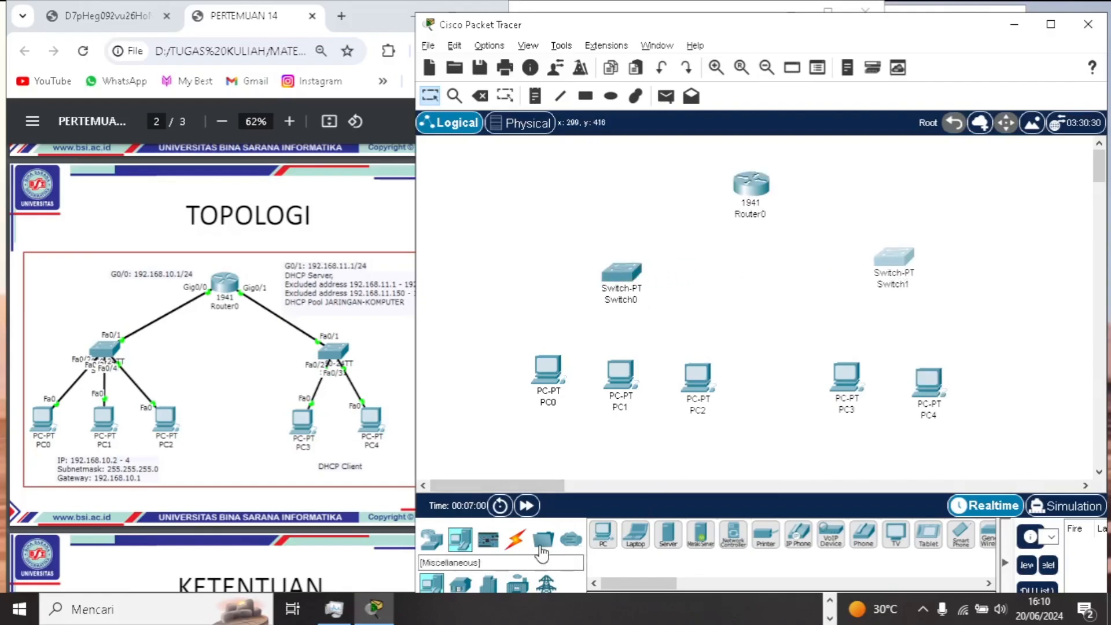
- Connect the 1941 router to Switch0 with a copper straight-through cable
click(517, 550)
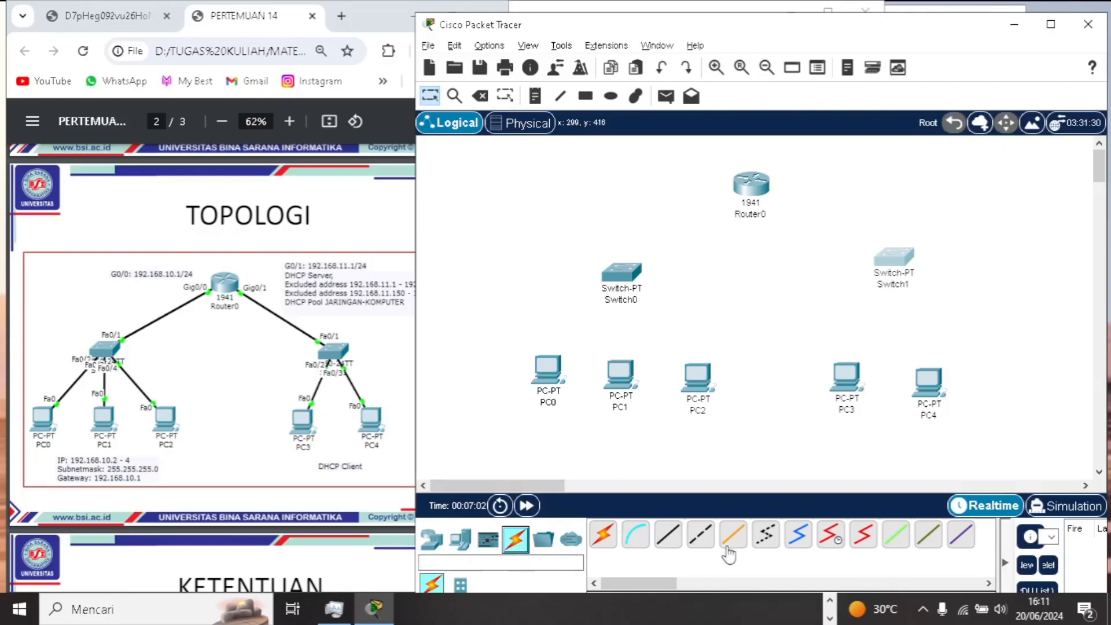
click(670, 536)
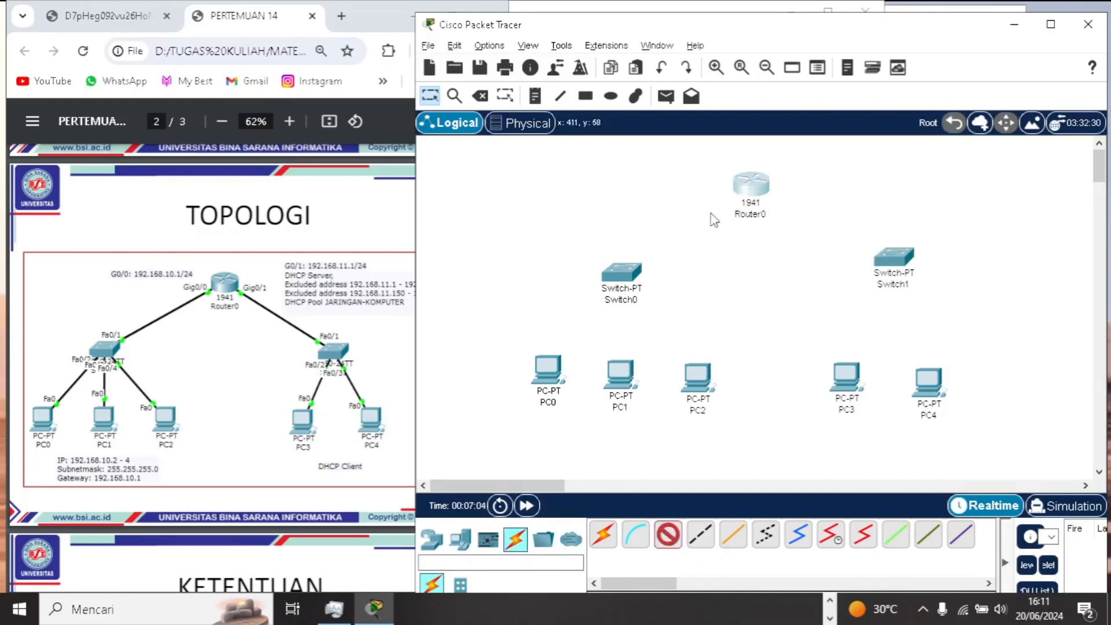
click(752, 186)
click(800, 257)
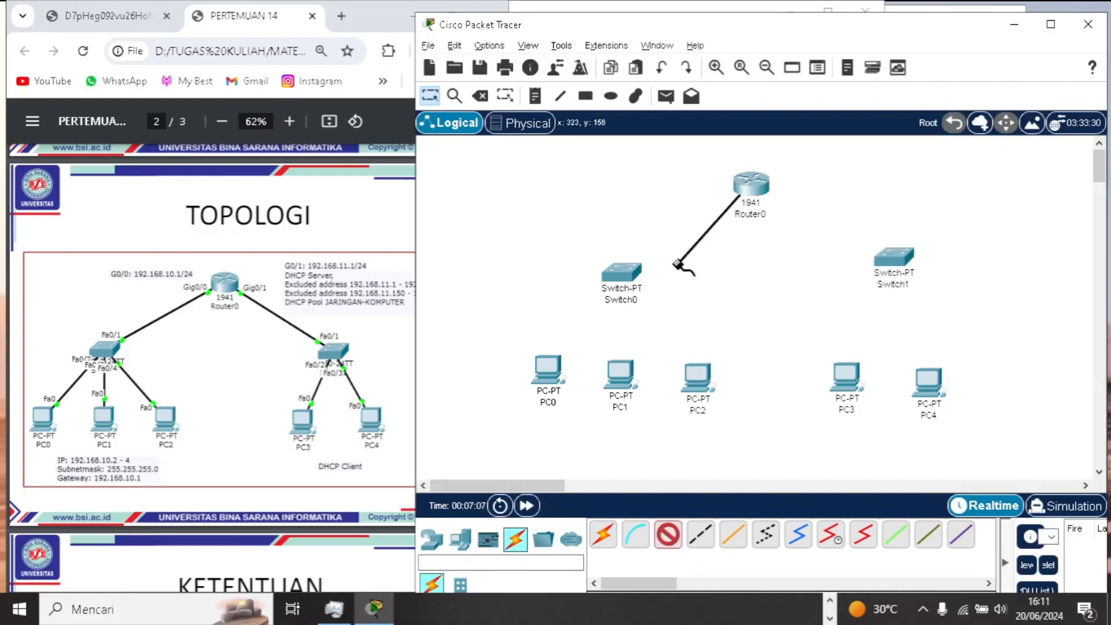
click(621, 272)
click(666, 278)
- Connect Switch0 to PC0, PC1 and PC2 with copper straight-through cables
click(669, 535)
click(632, 269)
click(672, 312)
click(548, 374)
click(603, 439)
click(669, 536)
click(625, 272)
click(666, 330)
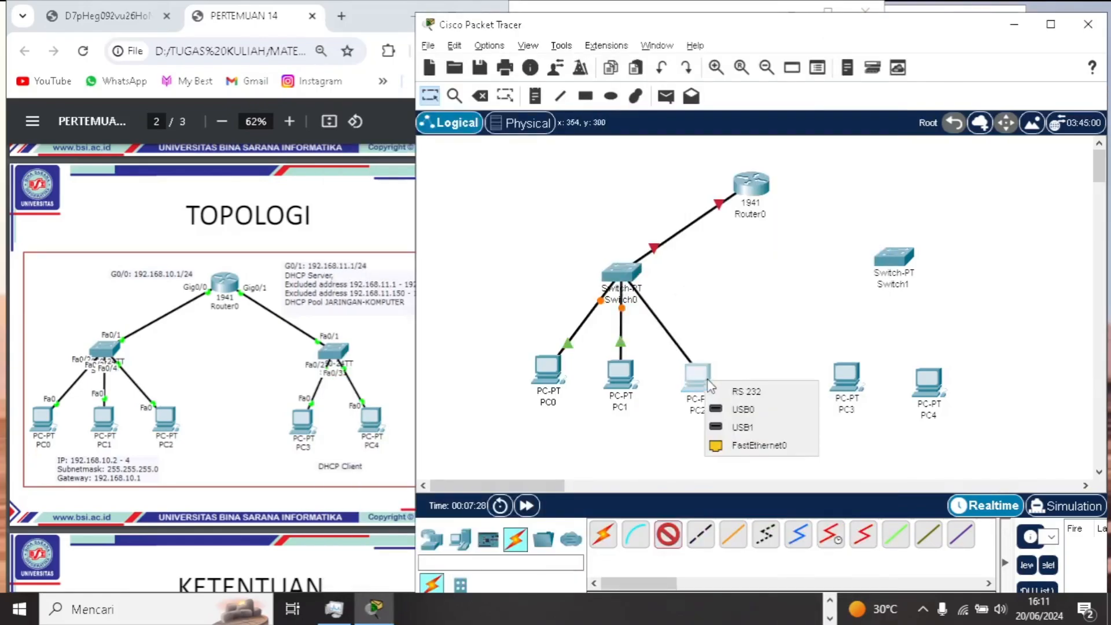
click(760, 445)
- Connect the 1941 router to Switch1 with a copper straight-through cable
click(670, 536)
click(756, 190)
click(803, 242)
click(895, 258)
click(938, 269)
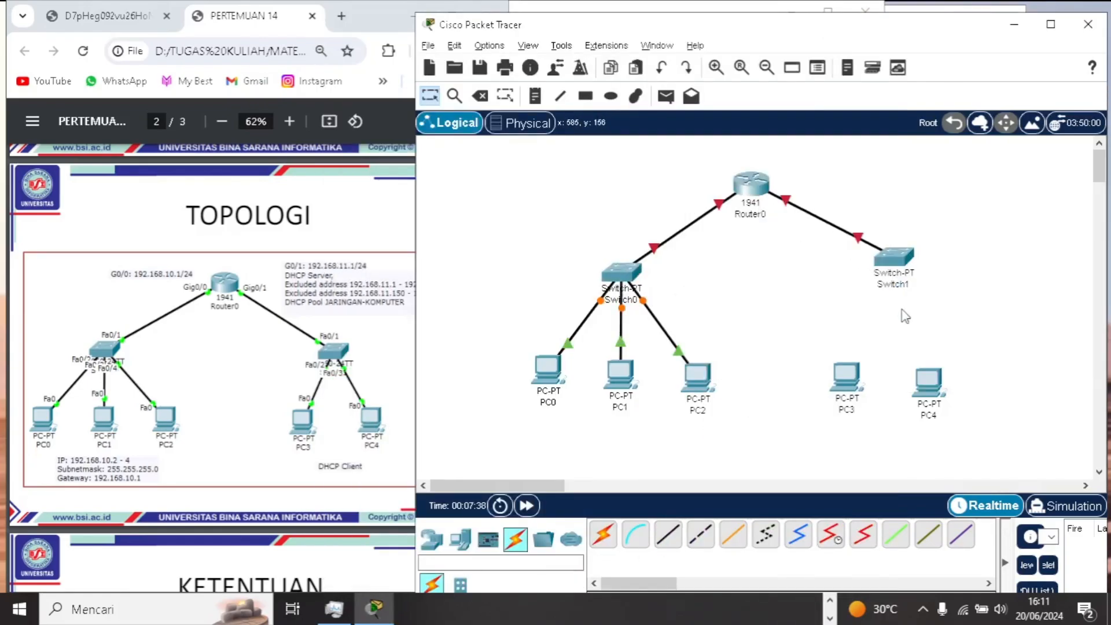
- Connect Switch1 to PC3 and PC4 with copper straight-through cables
click(669, 535)
click(897, 258)
click(984, 450)
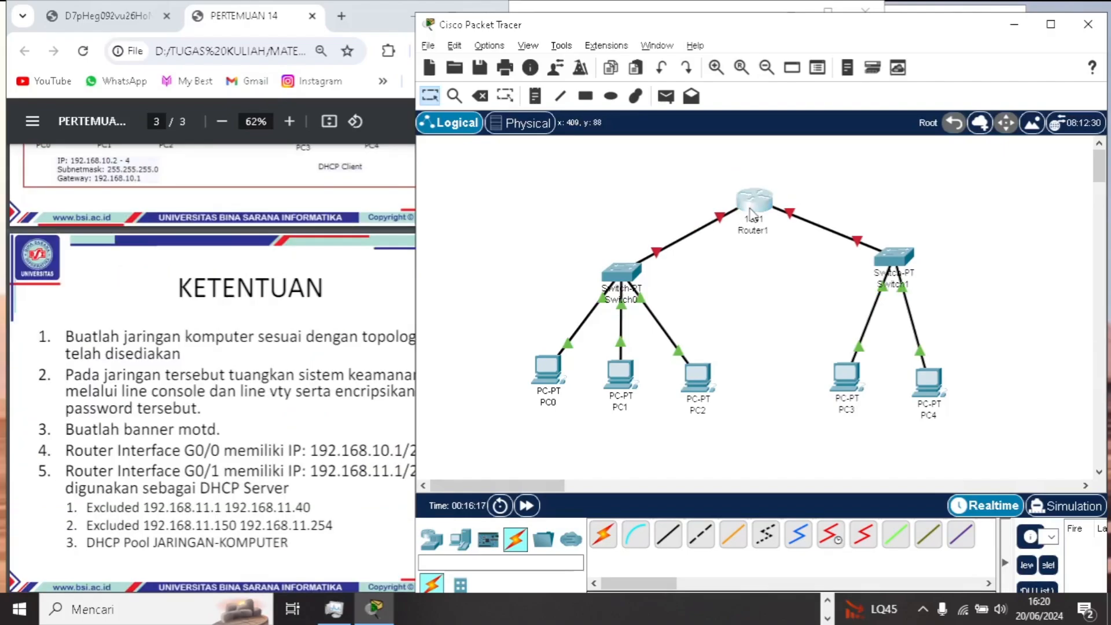
- Open the router's command-line interface and arrange its window beside the assignment PDF's requirements page
click(751, 191)
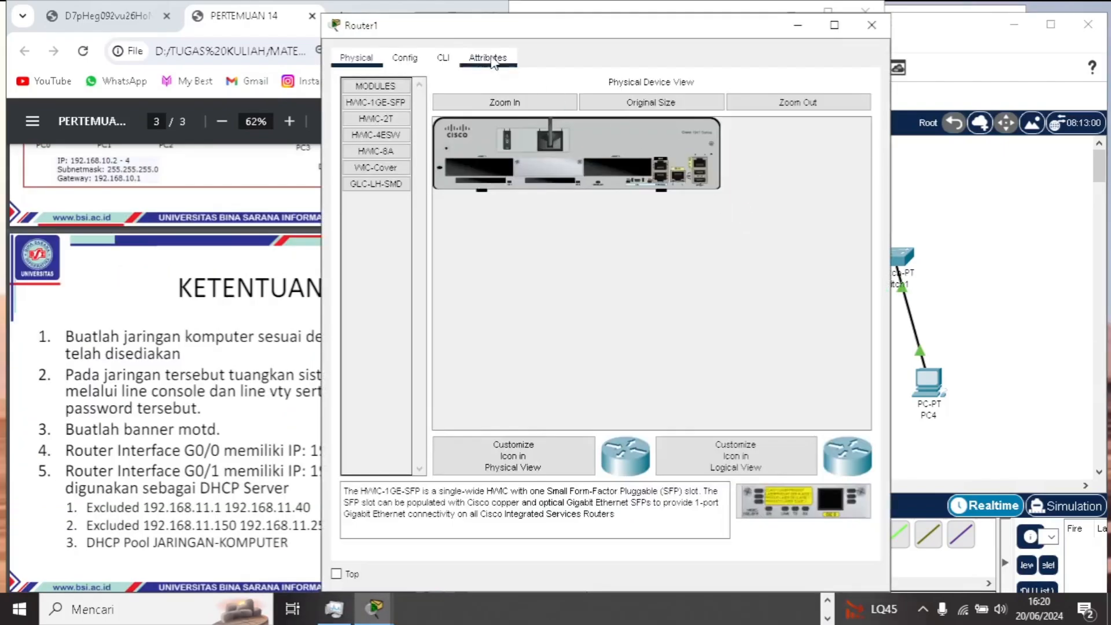
click(445, 58)
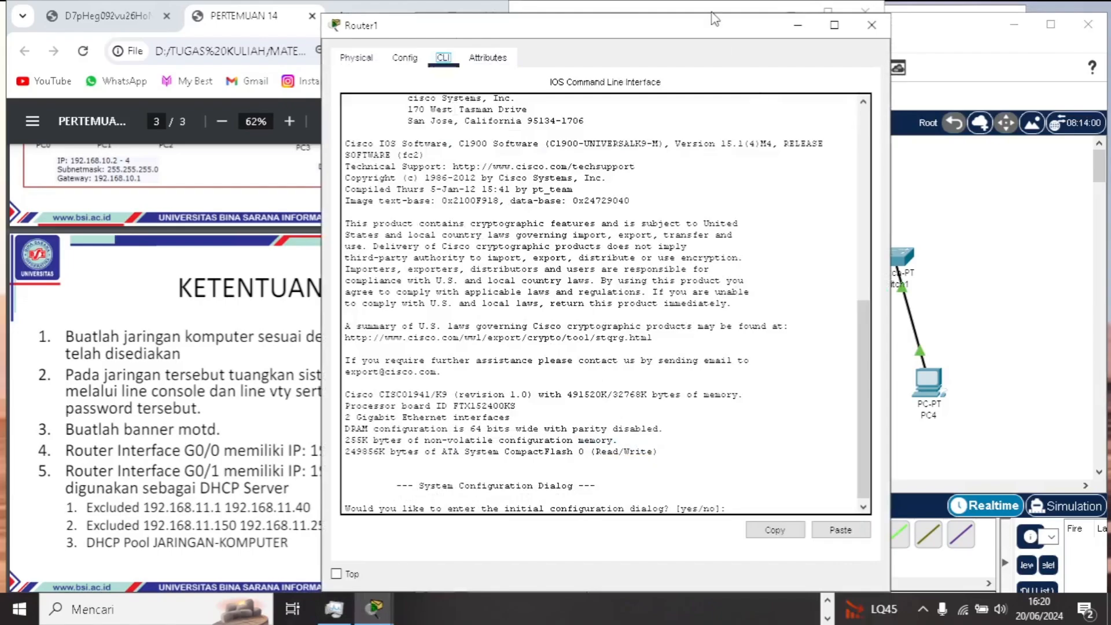
drag(700, 33, 891, 26)
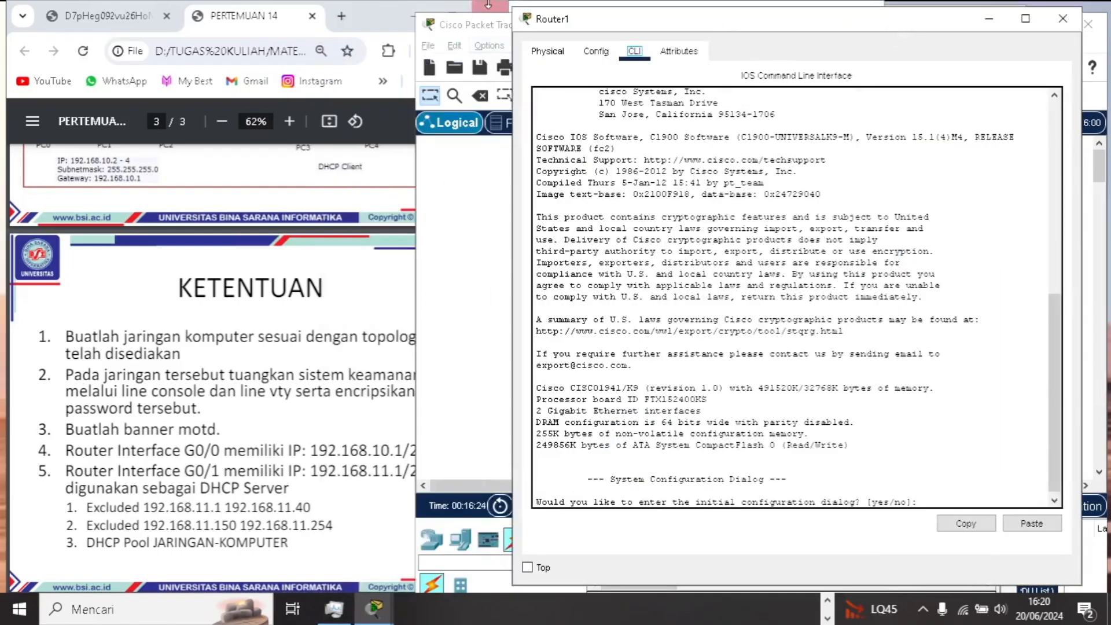
click(407, 101)
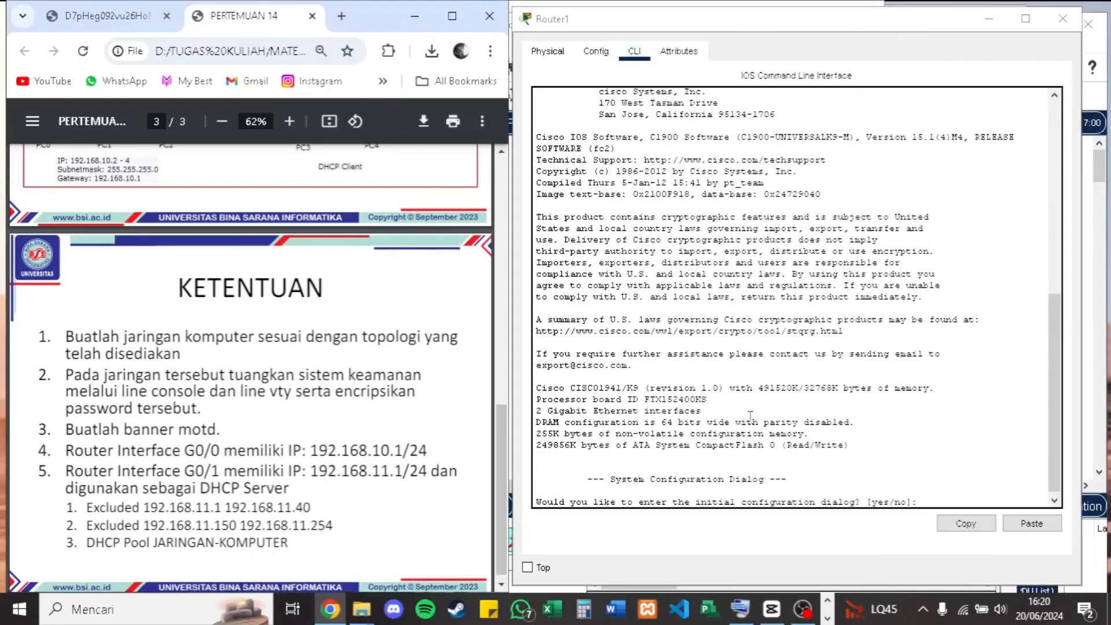
- Decline the router's initial configuration dialog and enter global configuration mode with en and conf t
click(938, 498)
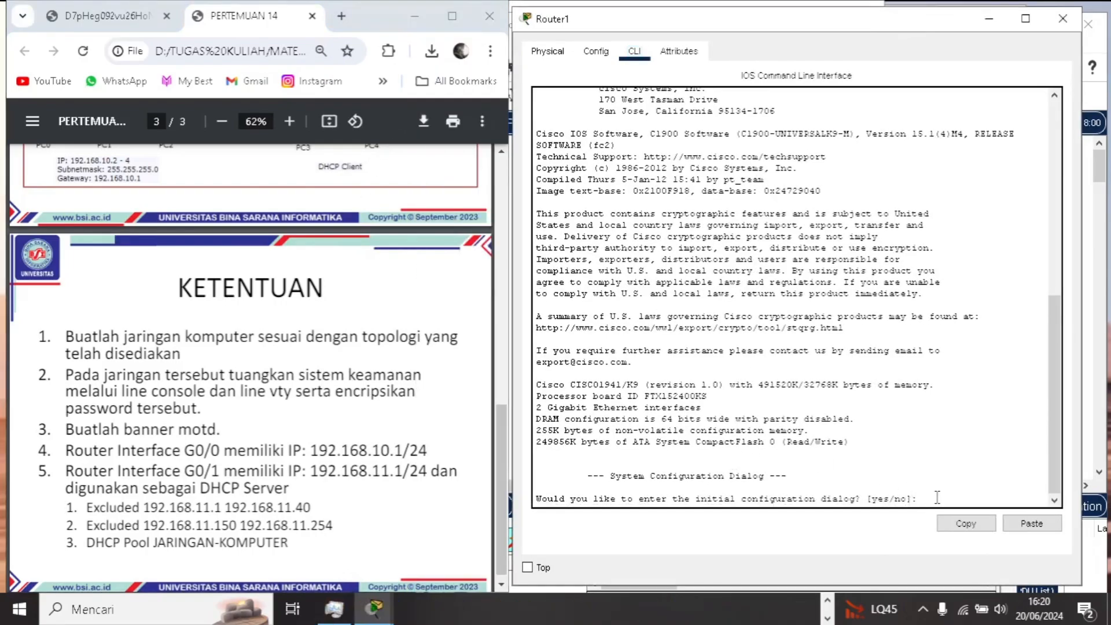
text(no)
key(Return)
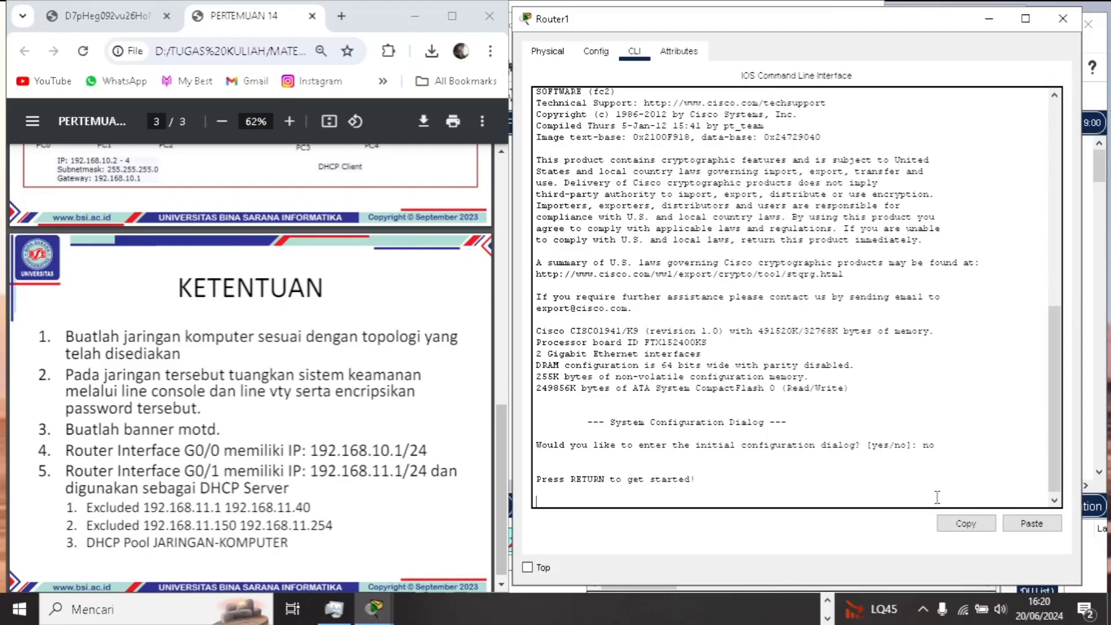
key(Return)
key(Return)
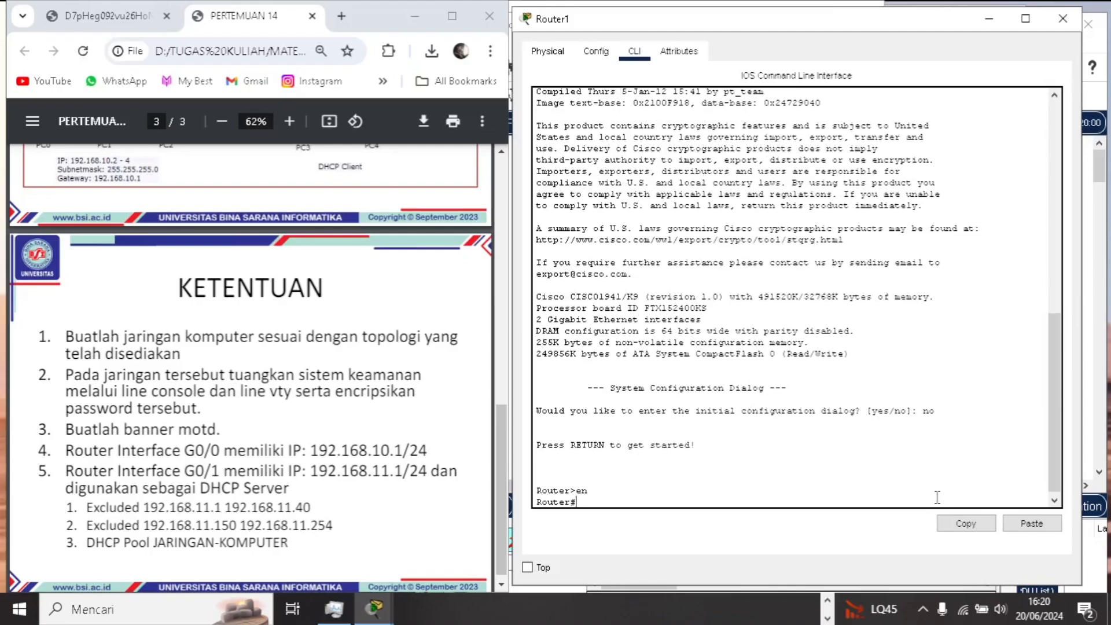
text(conf t)
key(Return)
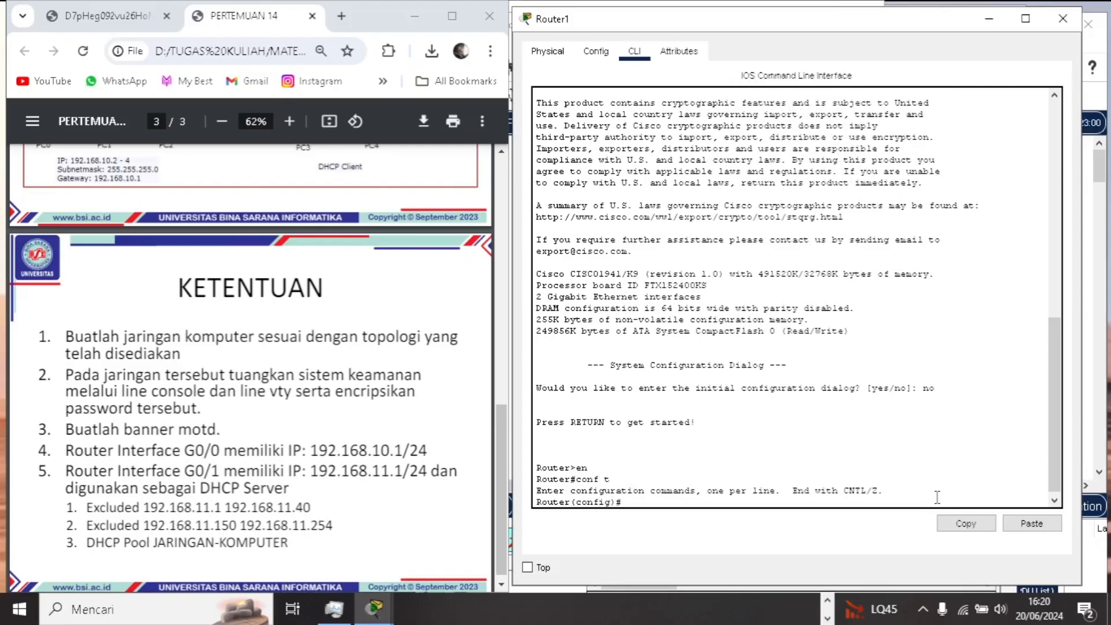
- Enter line console 0 on the router and set the console line password
text(line console 0)
key(Return)
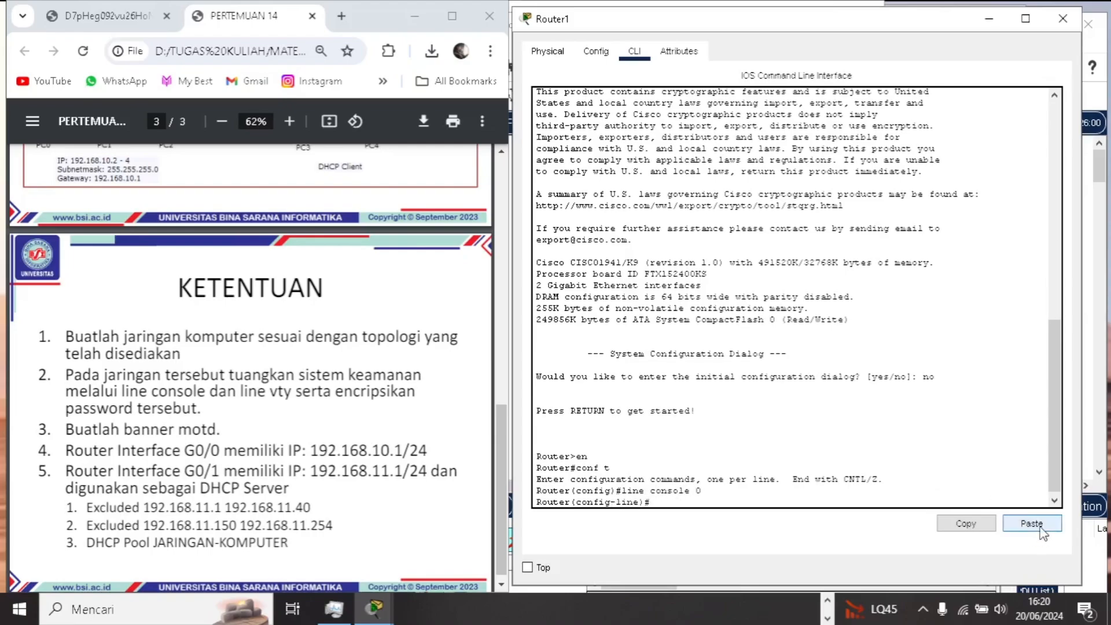
text(pass)
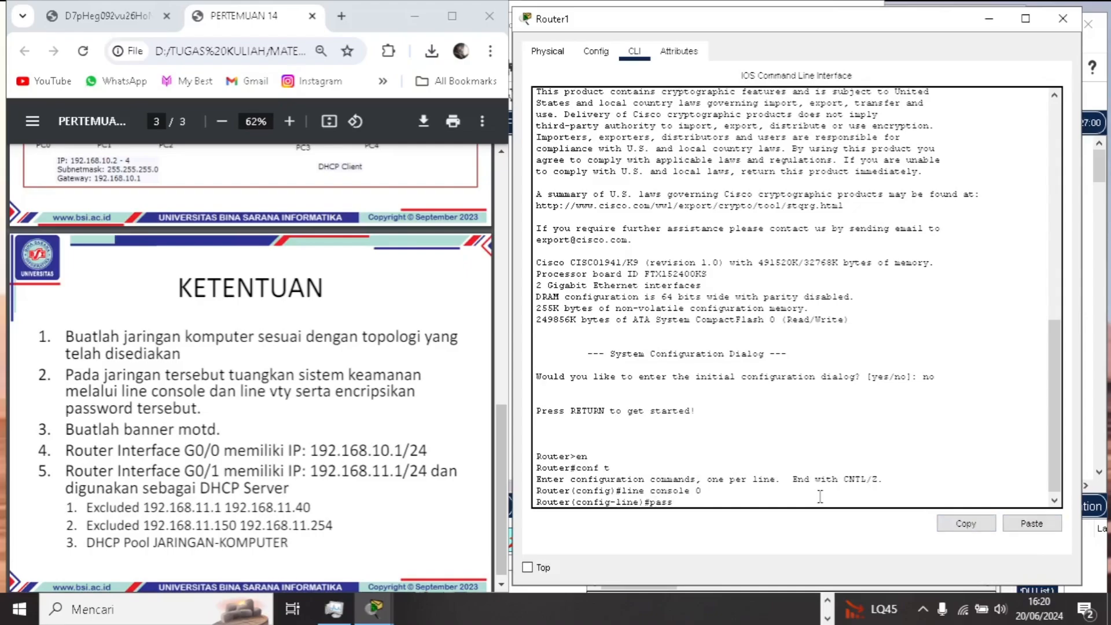
text(word jarkom)
key(Return)
- Enable login on the console line and exit to global configuration mode
text(login)
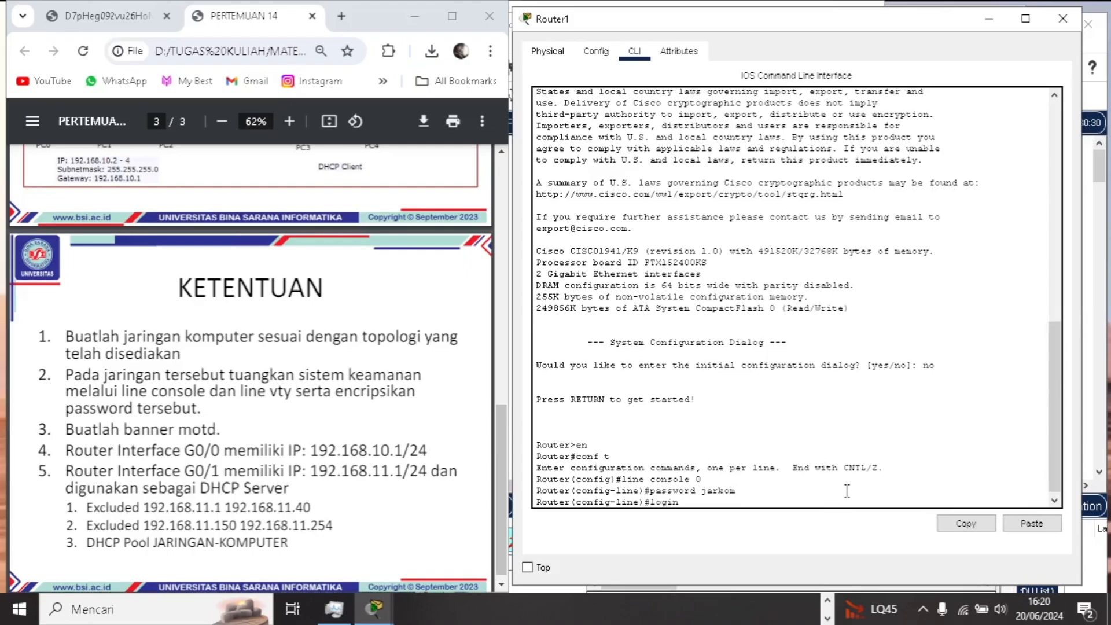
key(Return)
text(exit)
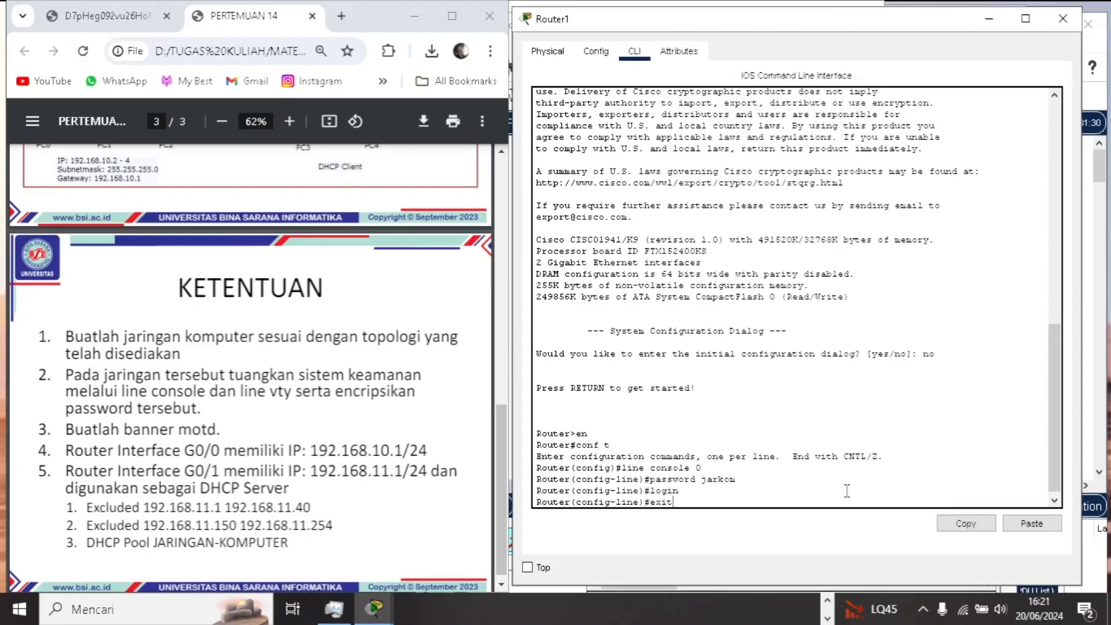
key(BackSpace)
key(Return)
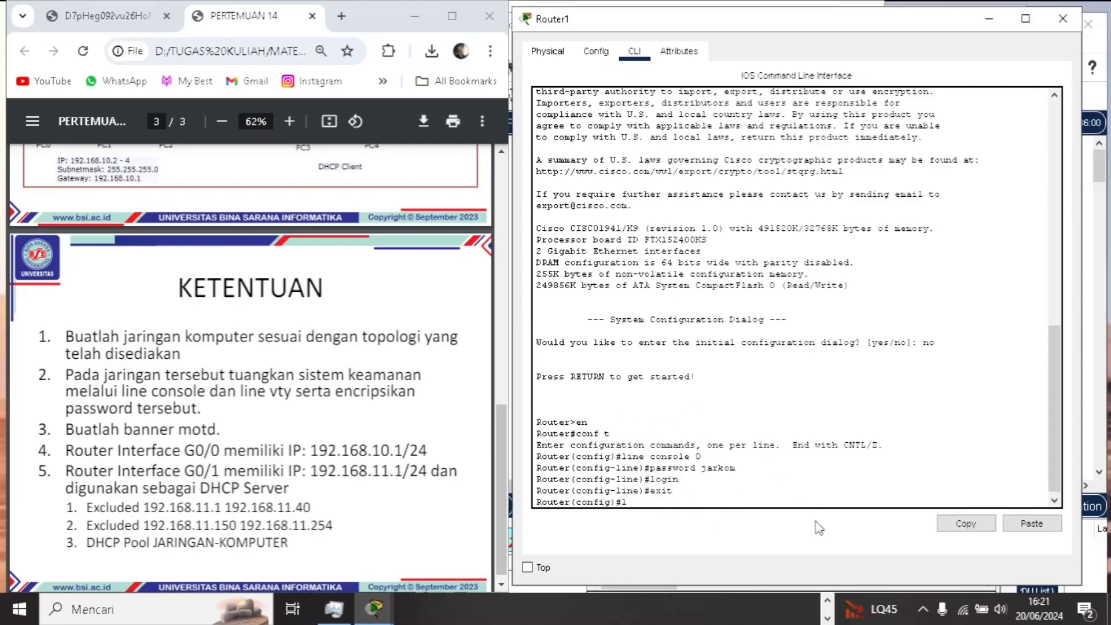
- Enter line vty 0 4 and set the password for the virtual terminal lines
text(ine vty )
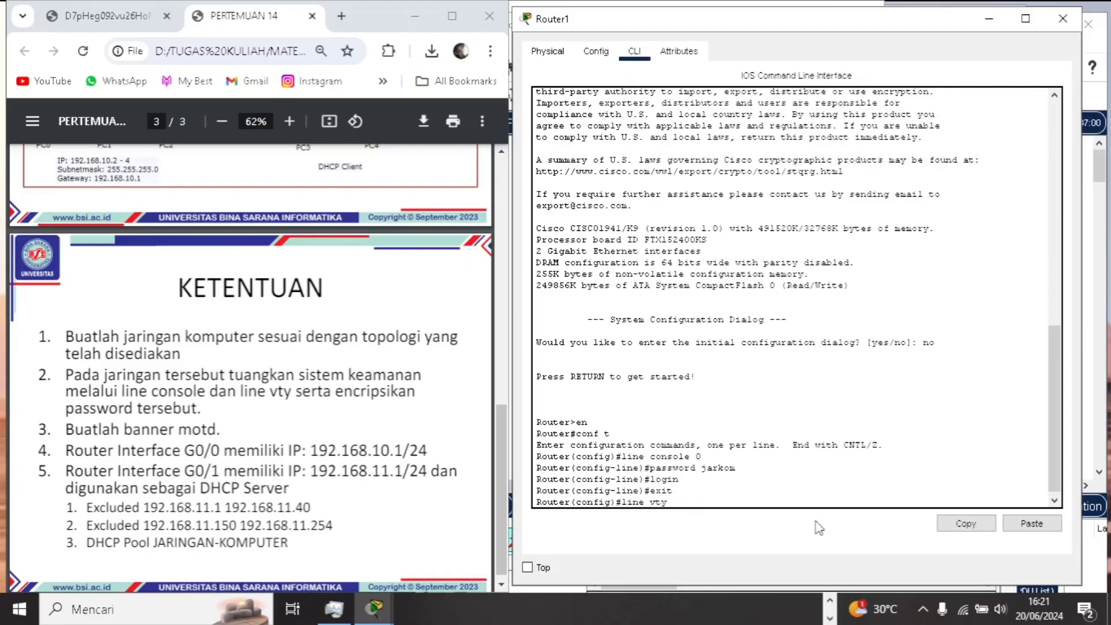
text(0 4)
key(Return)
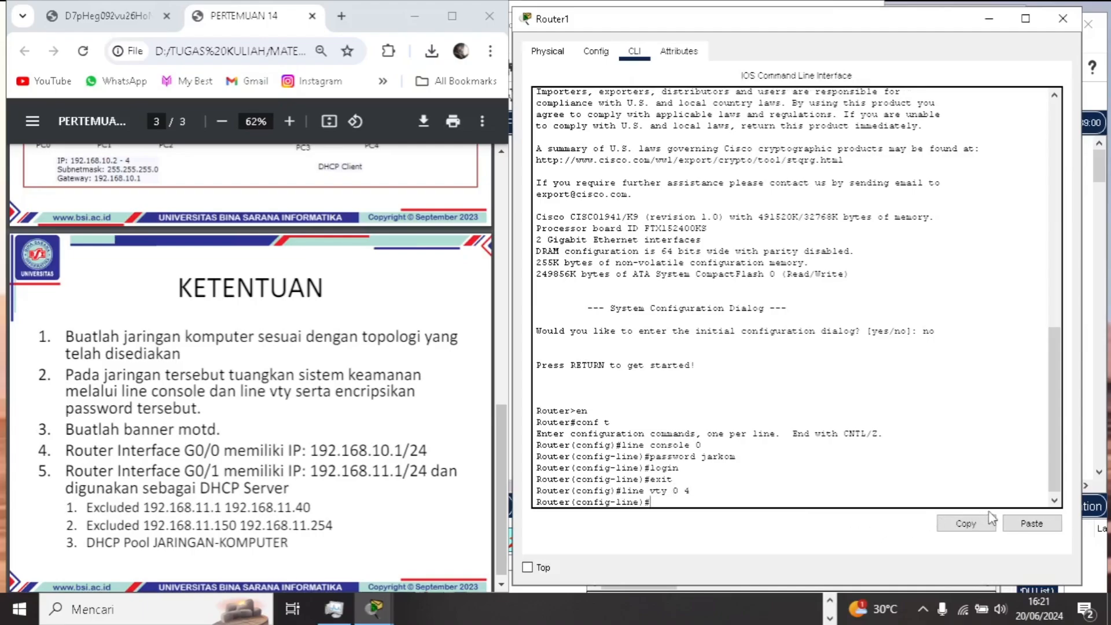
text(passw)
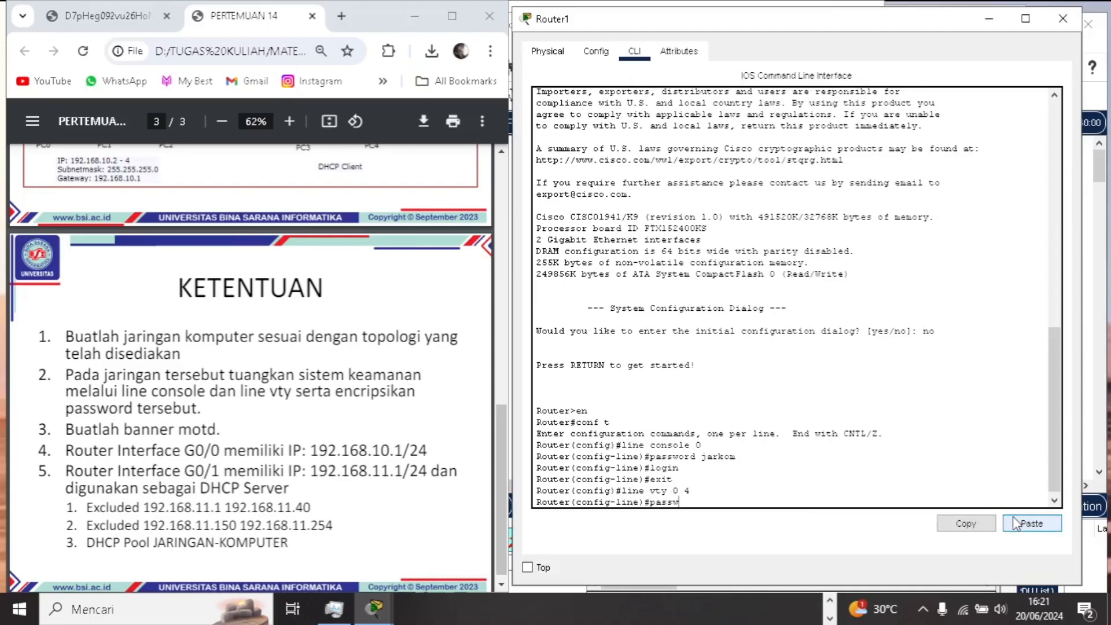
text(ord jarkom)
key(Return)
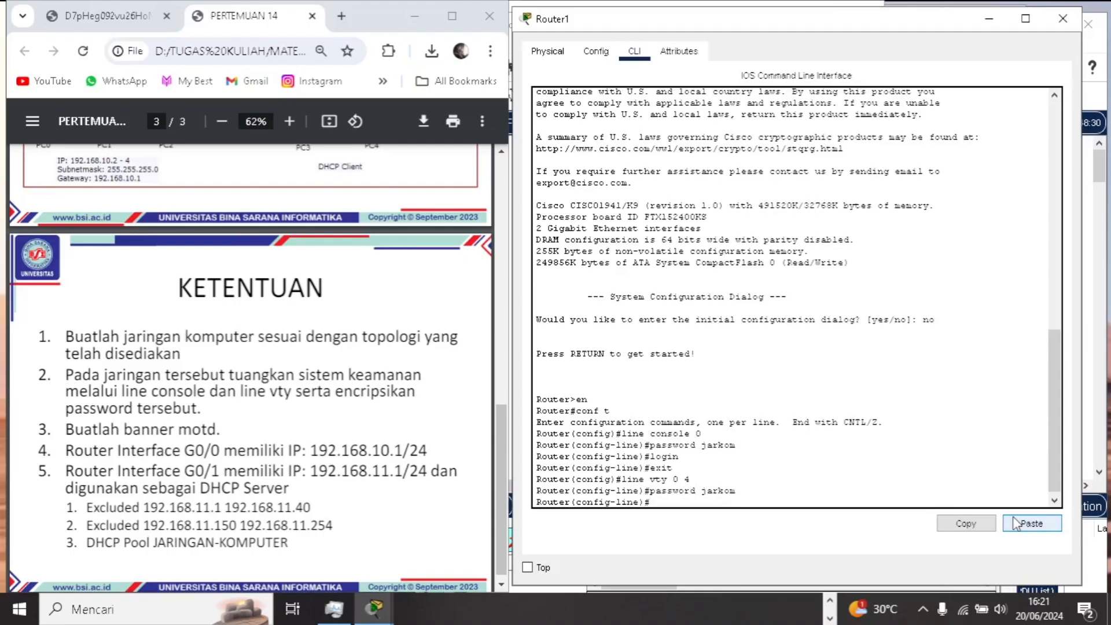
- Exit the vty line configuration and return to global configuration mode
text(ex)
key(Return)
text(ex)
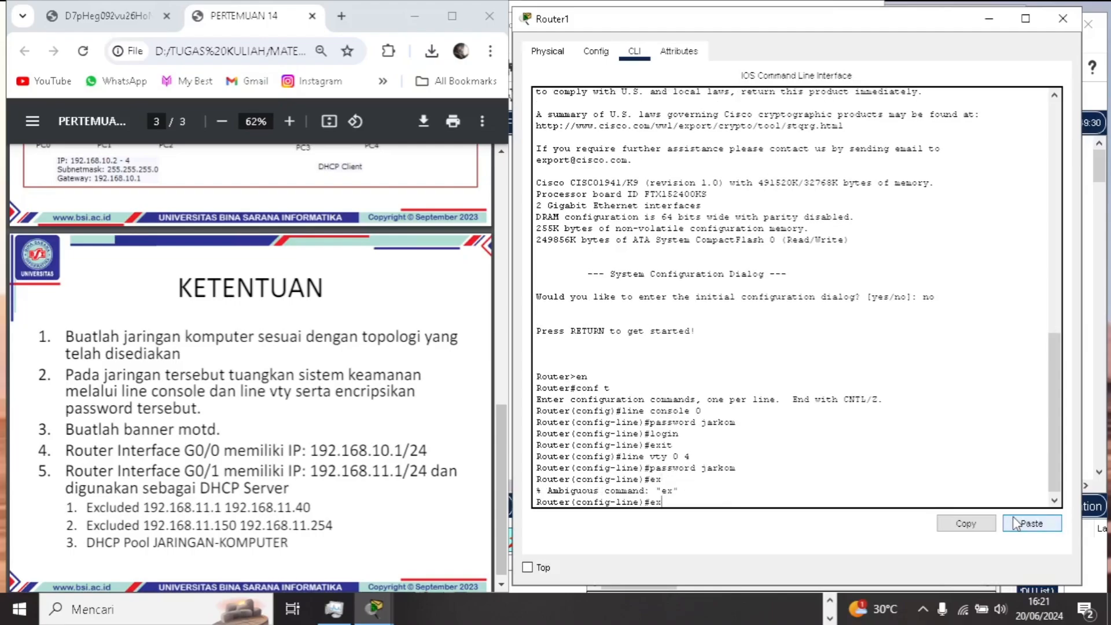
text(it)
key(Return)
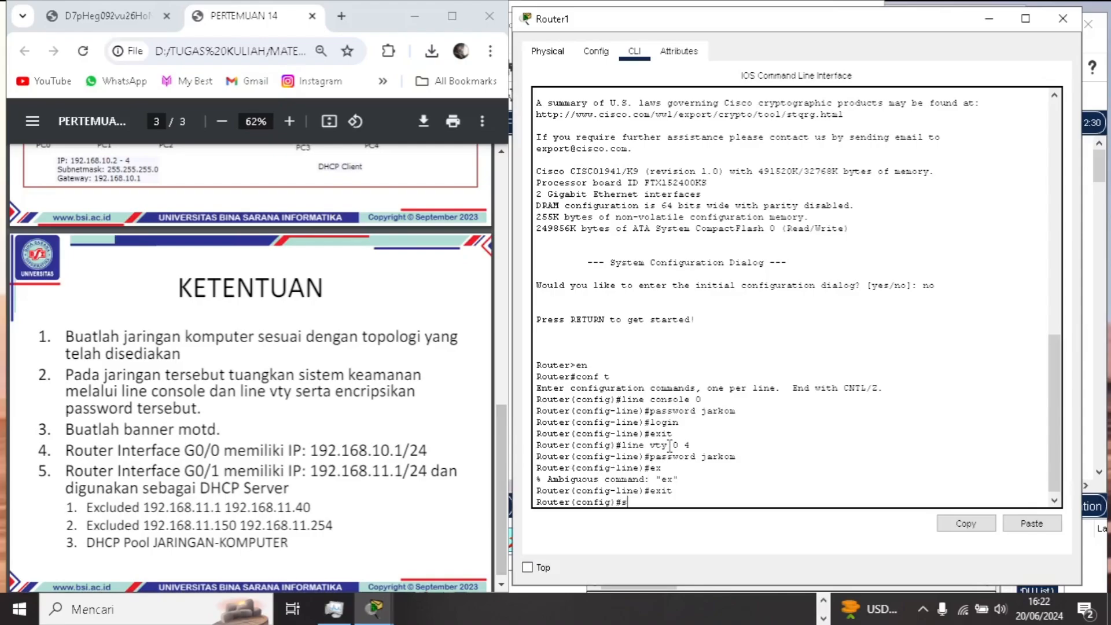
- Encrypt the router's line passwords with the service password-encryption command
text(ervice password-e)
text(ncryptio)
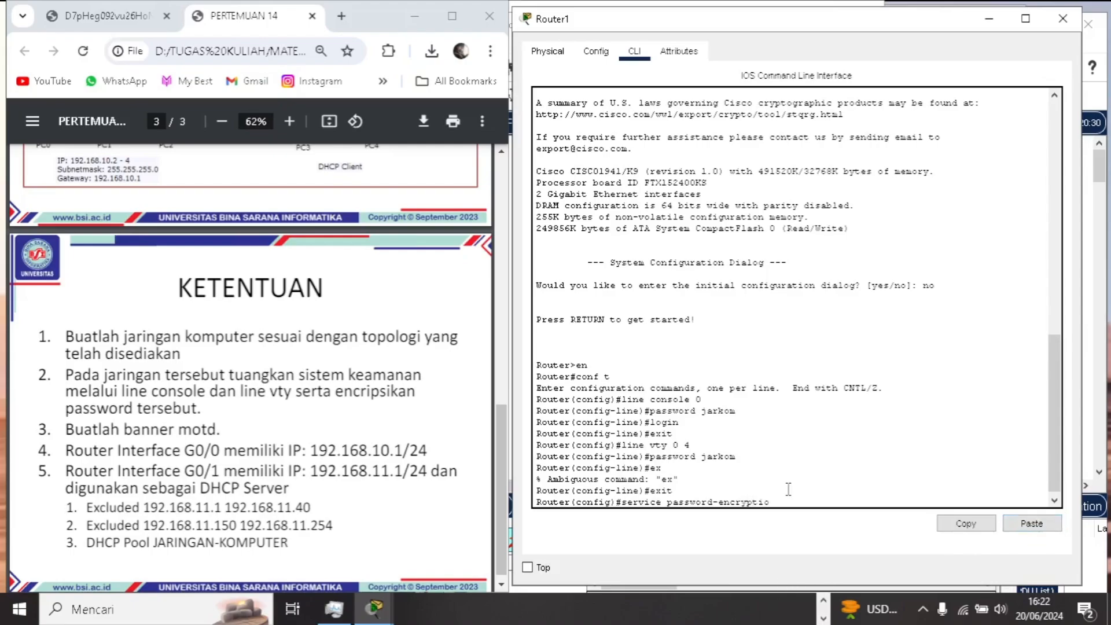
text(n)
key(Return)
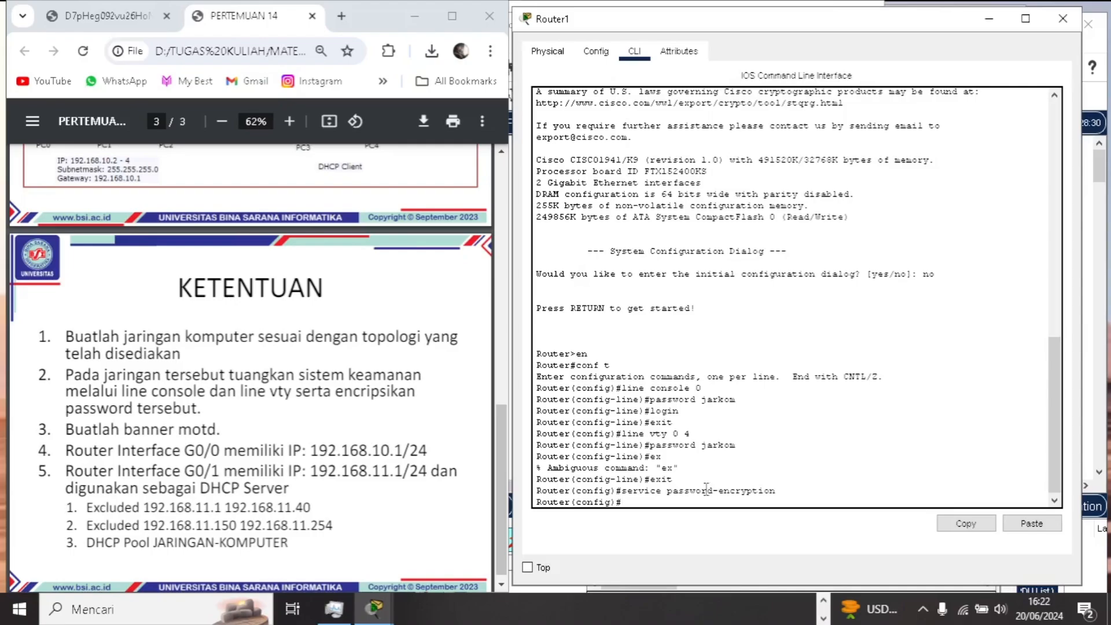
- Create the router's message-of-the-day banner with the text "Selamat datang!", as the assignment's third requirement asks
click(69, 429)
drag(69, 429, 215, 432)
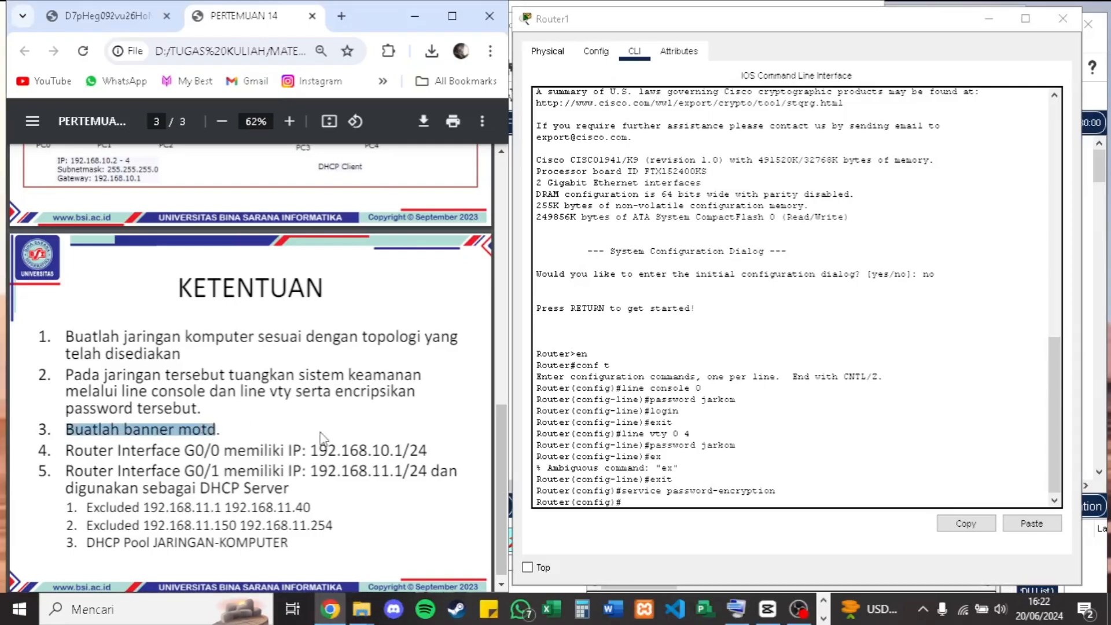
click(690, 514)
text(banner mo)
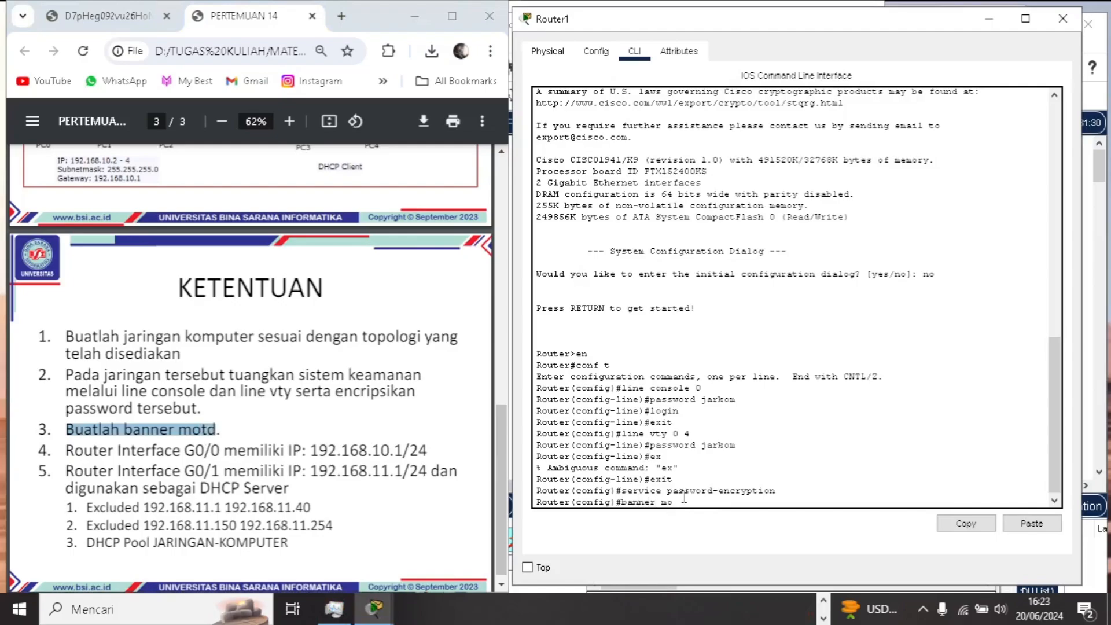
text(td "Selamat datan)
text(g!")
key(Return)
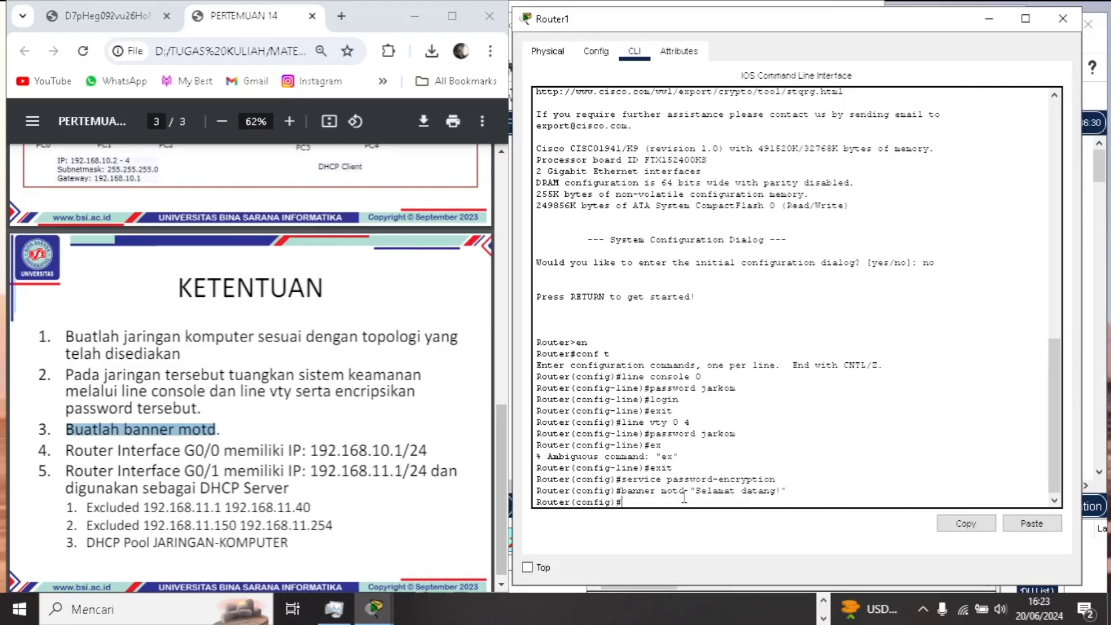
- Enter interface g0/0 and assign it the IP address 192.168.10.1 with subnet mask 255.255.255.0
click(179, 442)
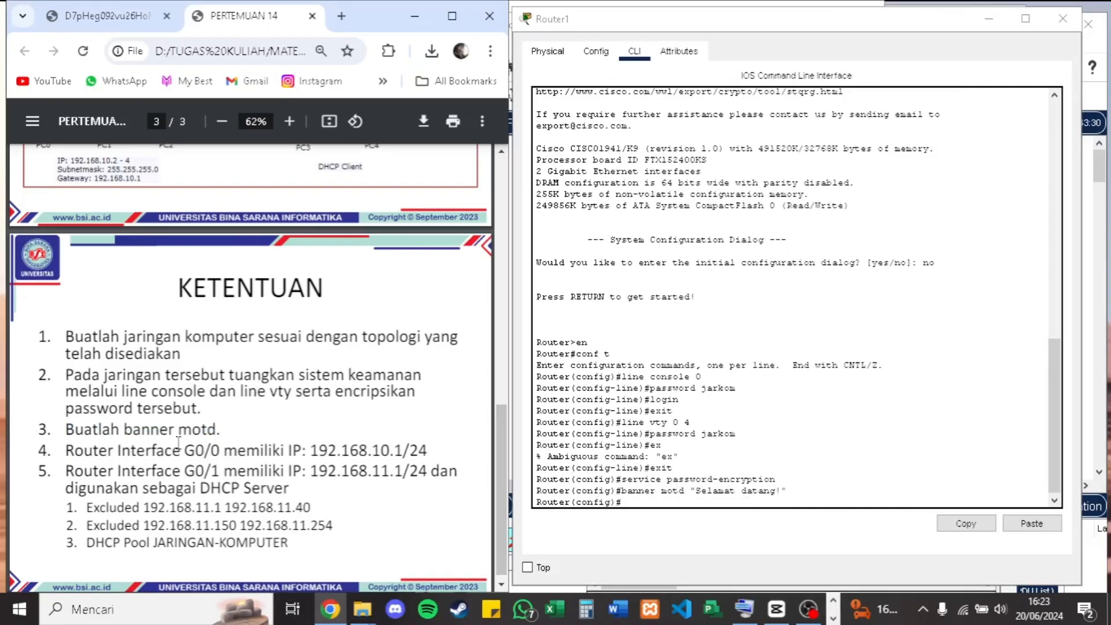
click(667, 502)
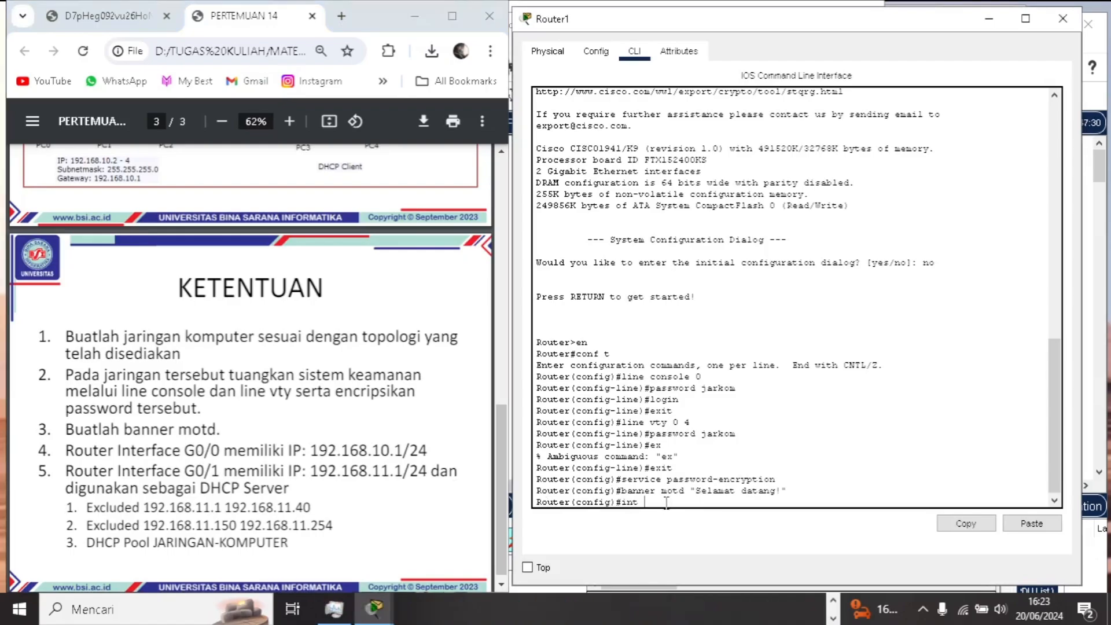
text(int g0/0)
key(Return)
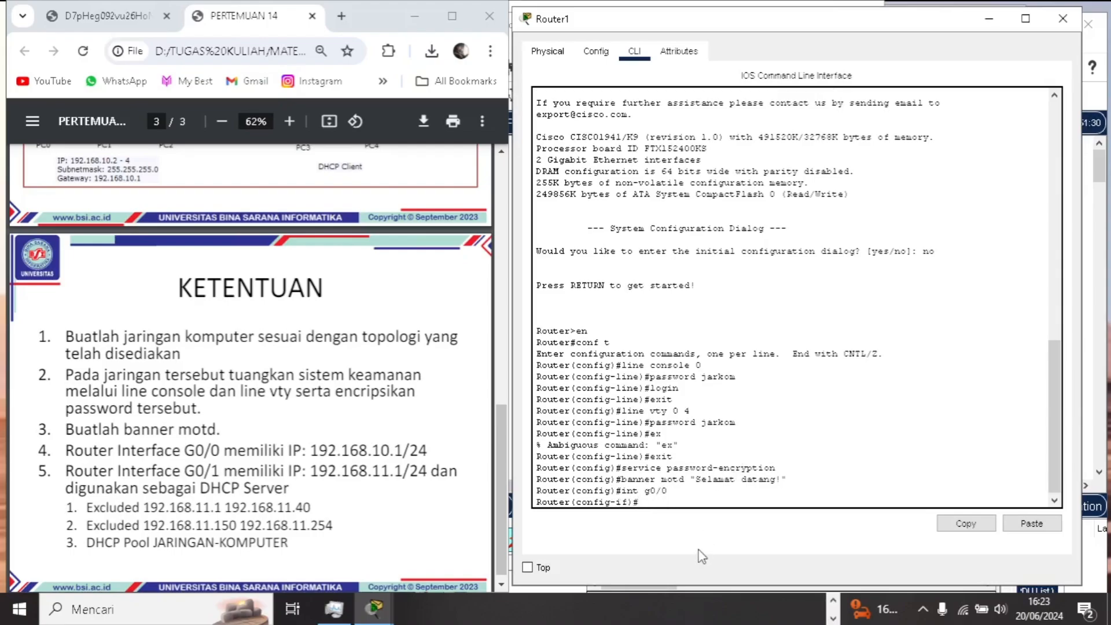
text(ip address 192.168.10.1 255.255.255)
text(.0)
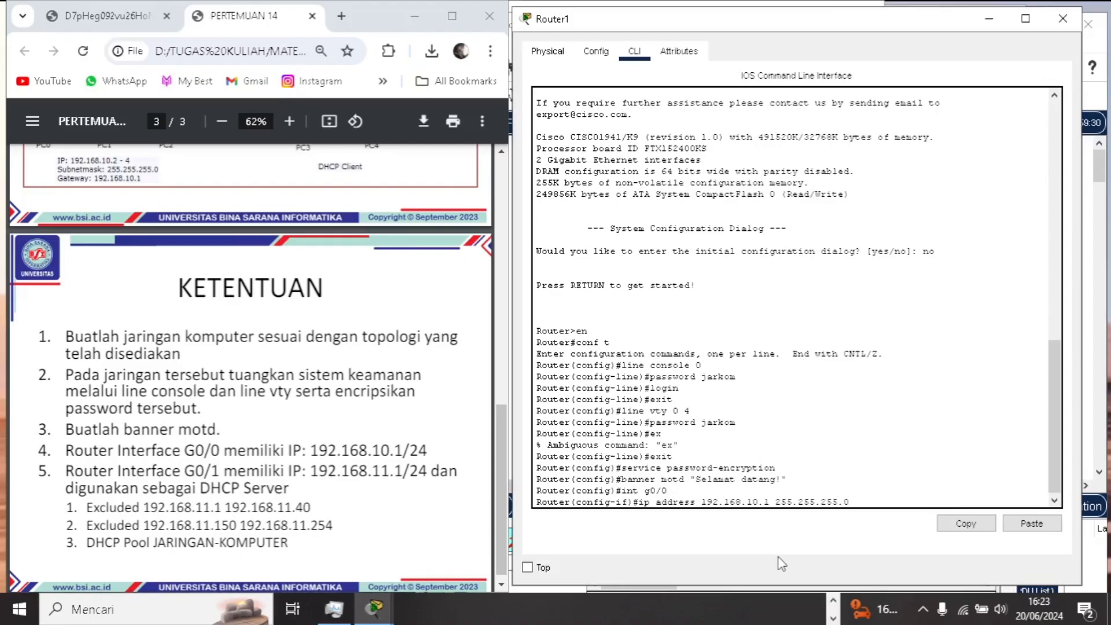
key(Return)
- Enable interface g0/0 with no shut and exit to global configuration mode
text(no shut)
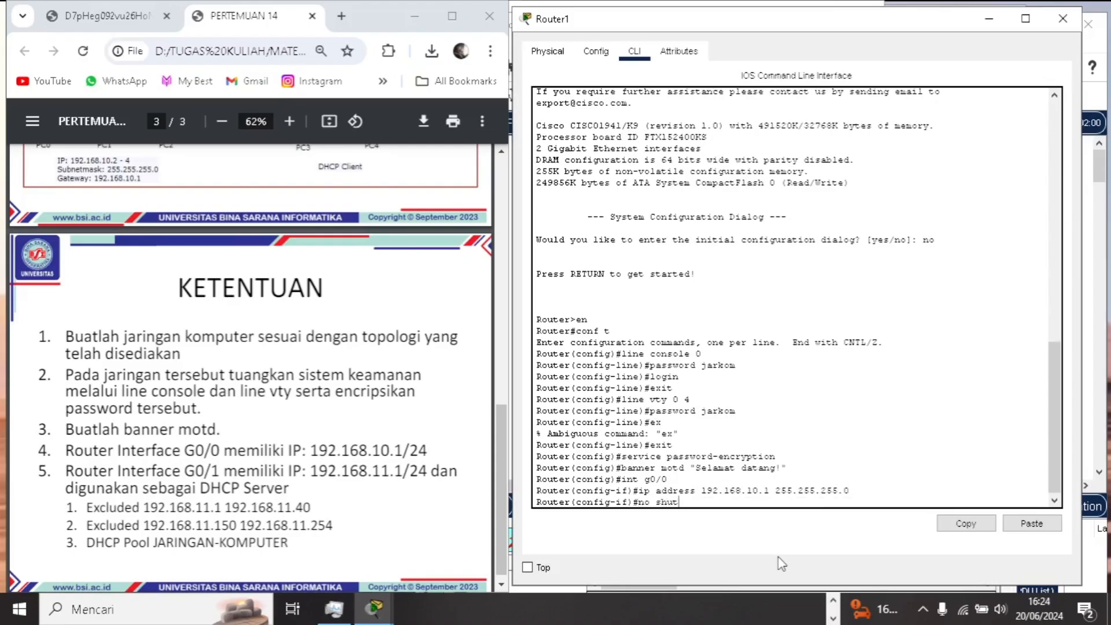
key(Return)
key(Return)
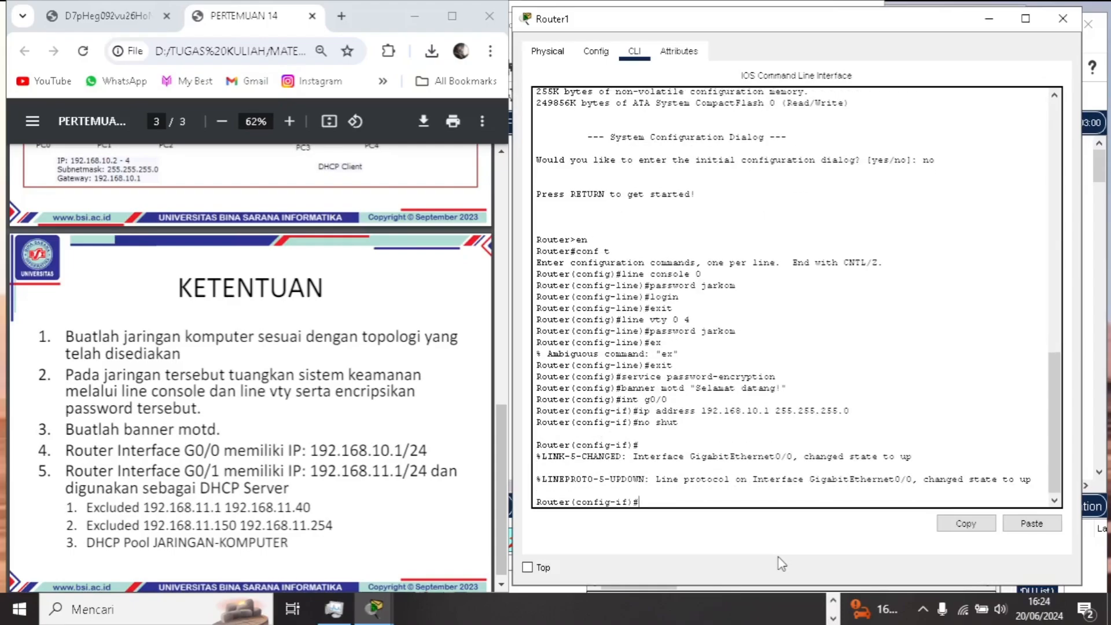
text(exit)
- Enter interface g0/1 and assign it the IP address 192.168.11.1 with subnet mask 255.255.255.0
key(Return)
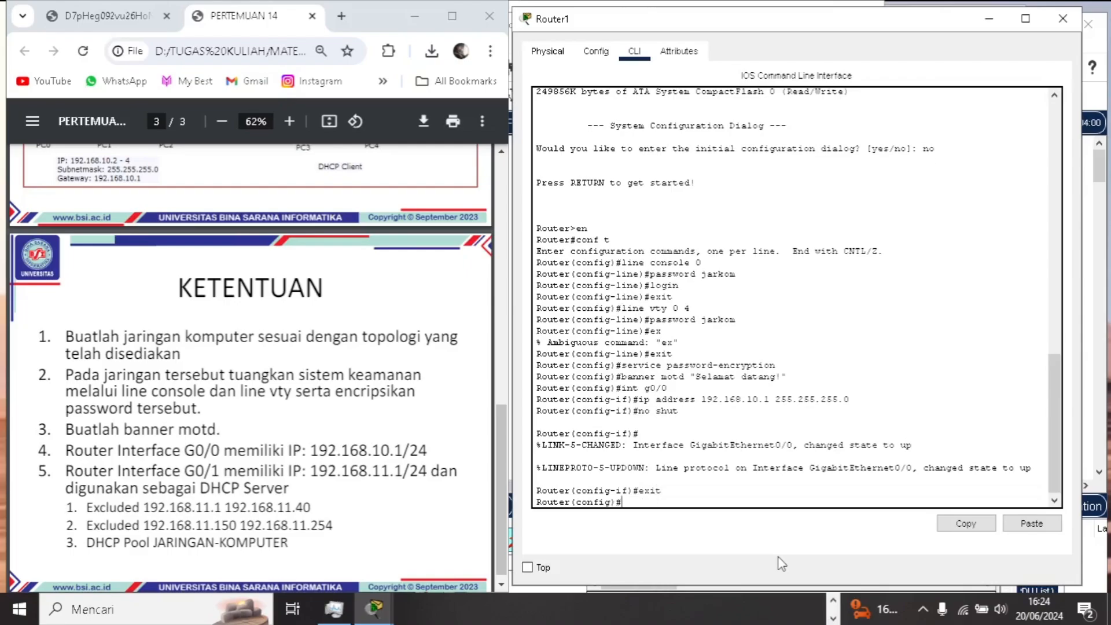
text(int g0/1)
key(Return)
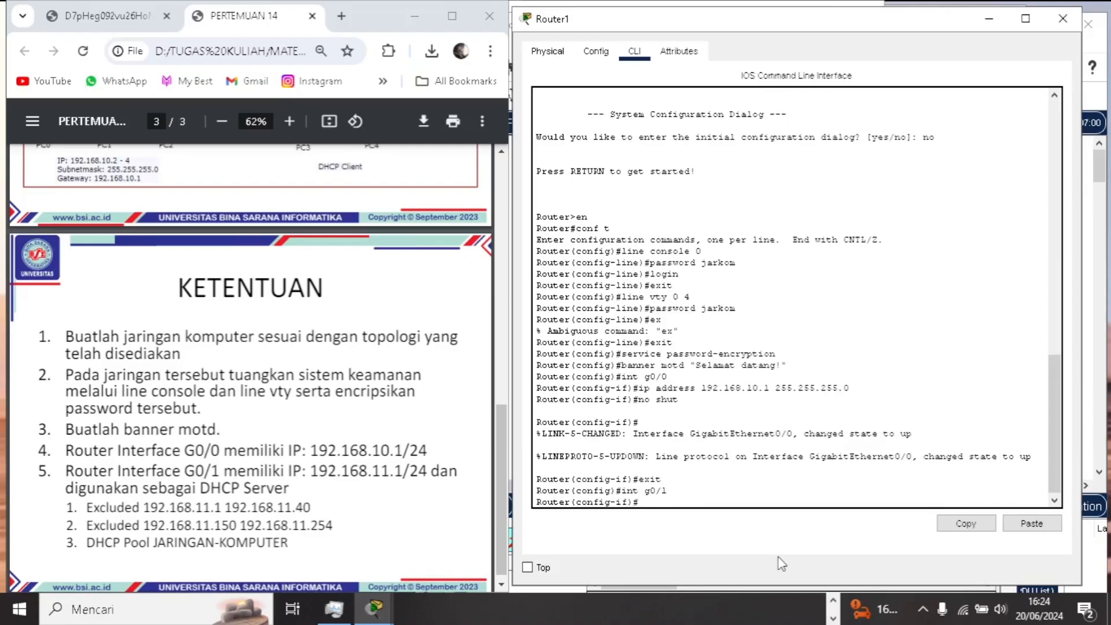
text(i)
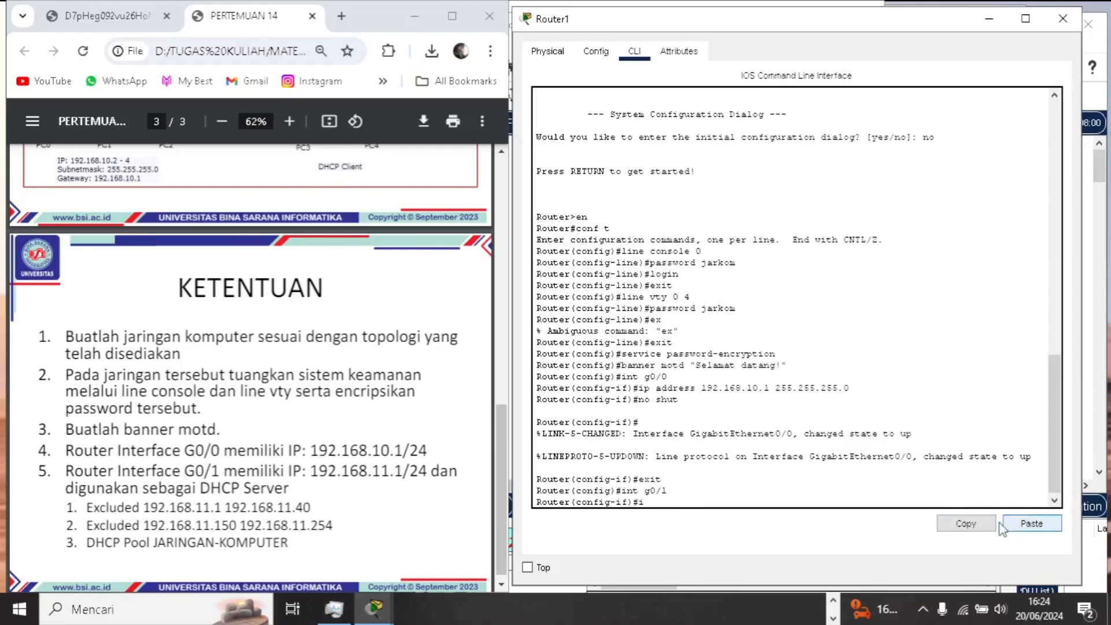
text(p add)
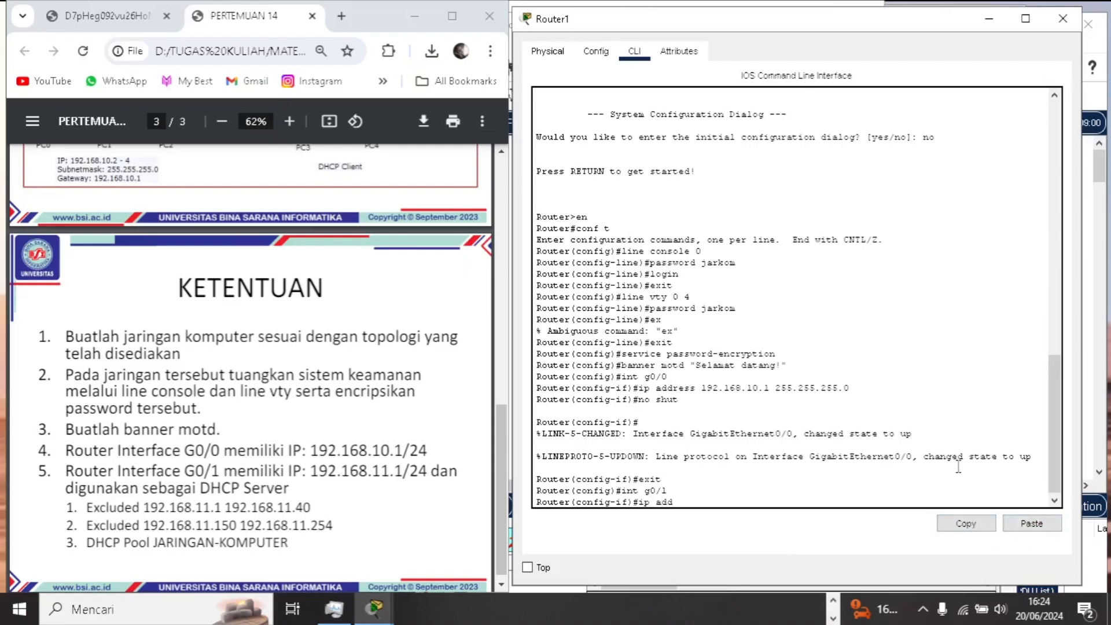
text(ress 192.16)
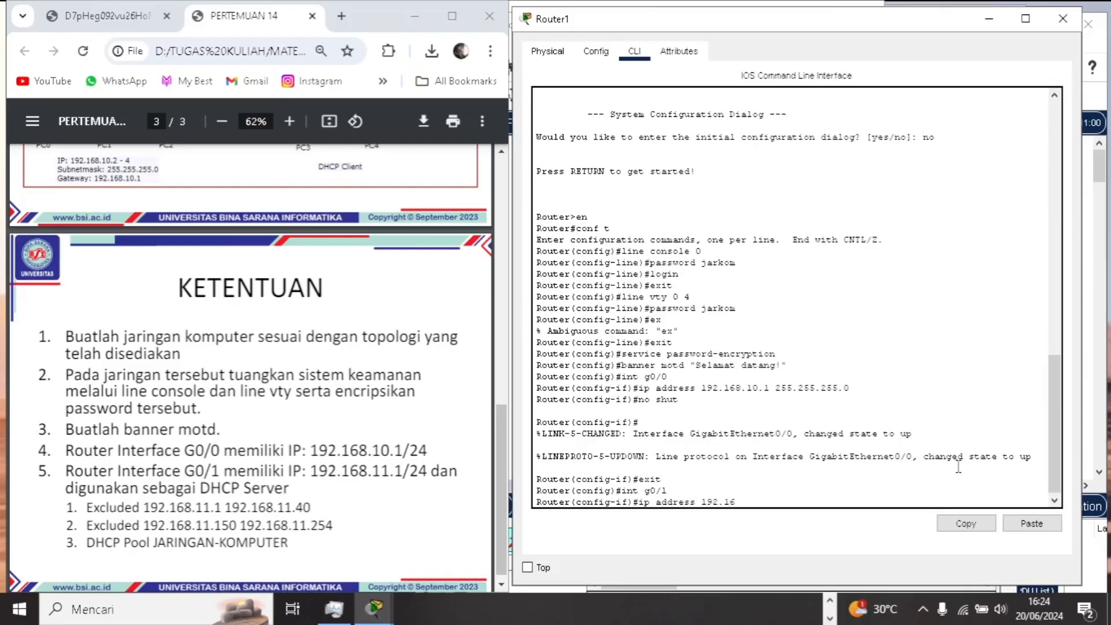
text(8.11.1 255.255.255.0)
key(Return)
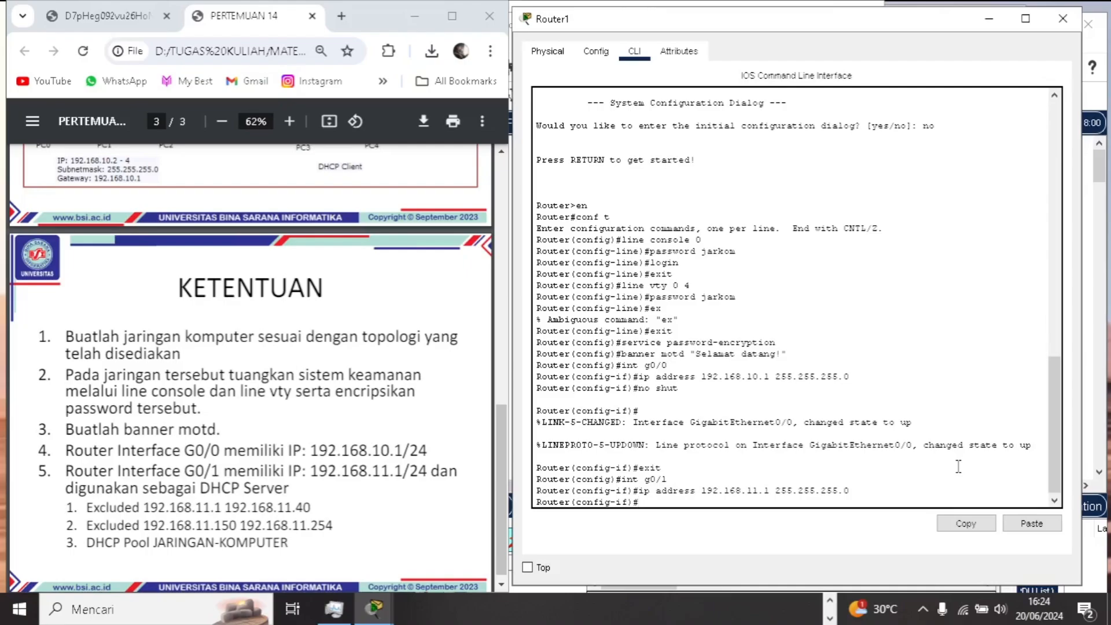
- Enable interface g0/1 with no shut and exit to global configuration mode
text(no shut)
key(Return)
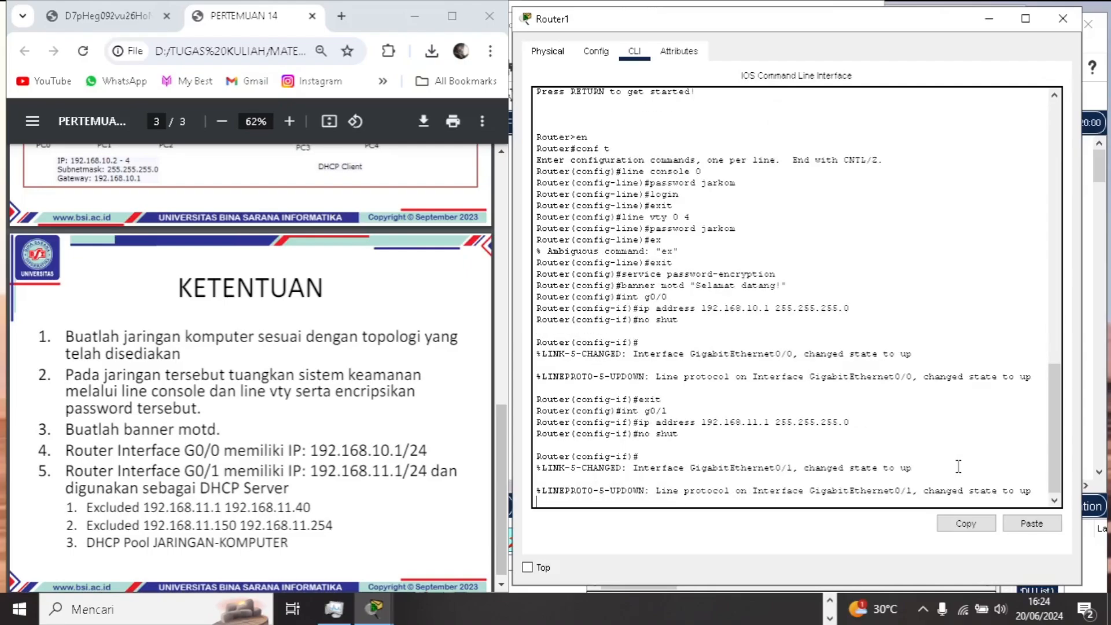
text(exit)
key(Return)
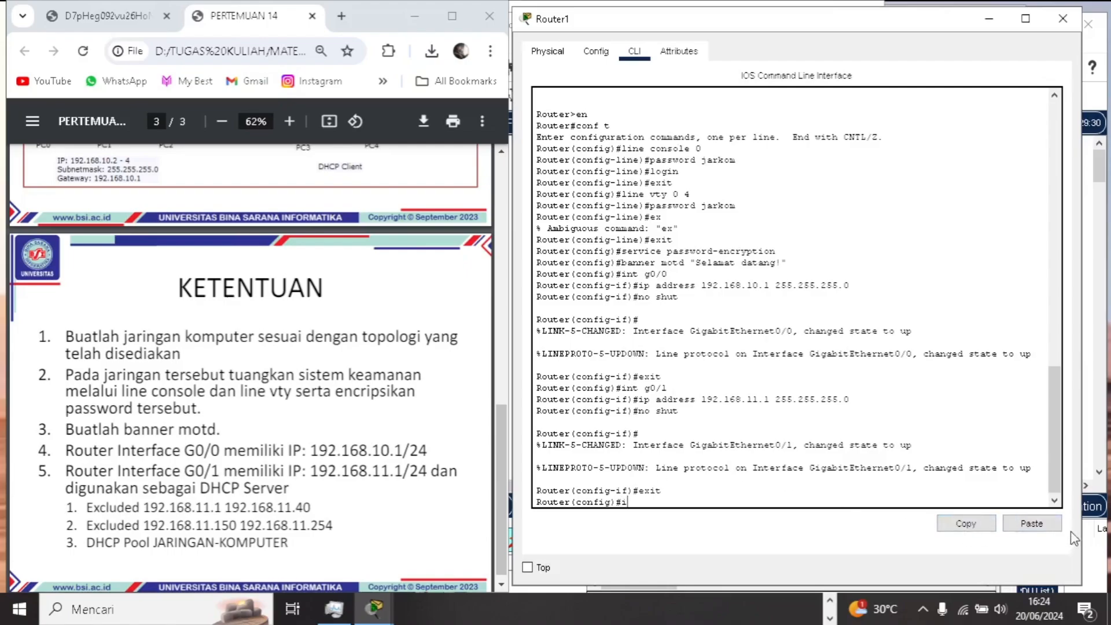
- Exclude the addresses 192.168.11.1 to 192.168.11.40 from DHCP assignment with ip dhcp excluded-address
text(p dhcp excluded-address 192.)
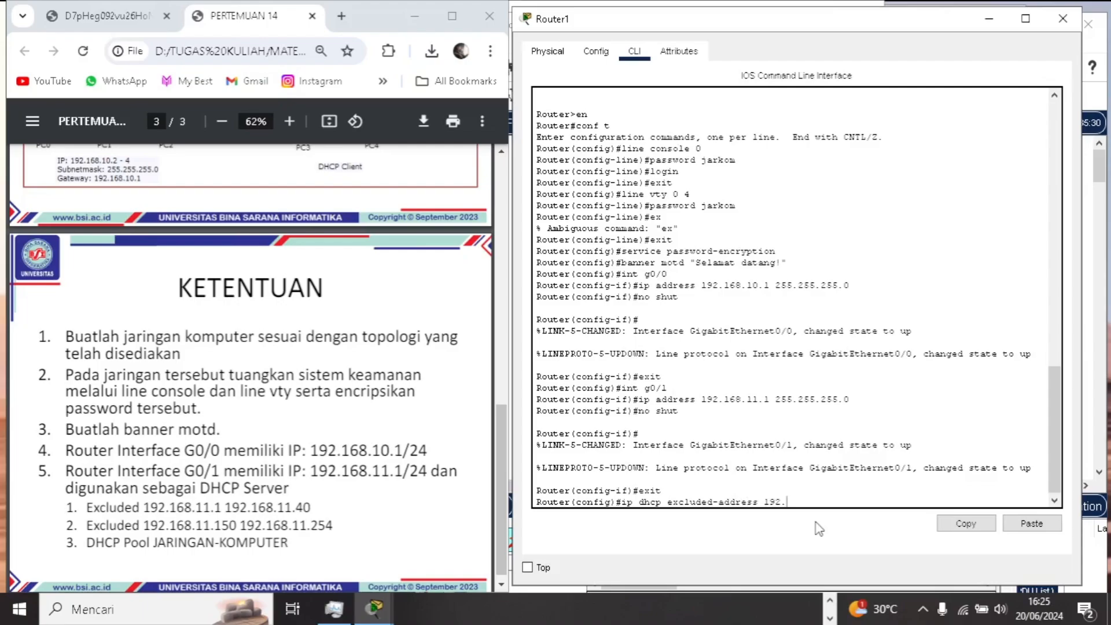
text(168.11.1 192.168.11.40)
key(Return)
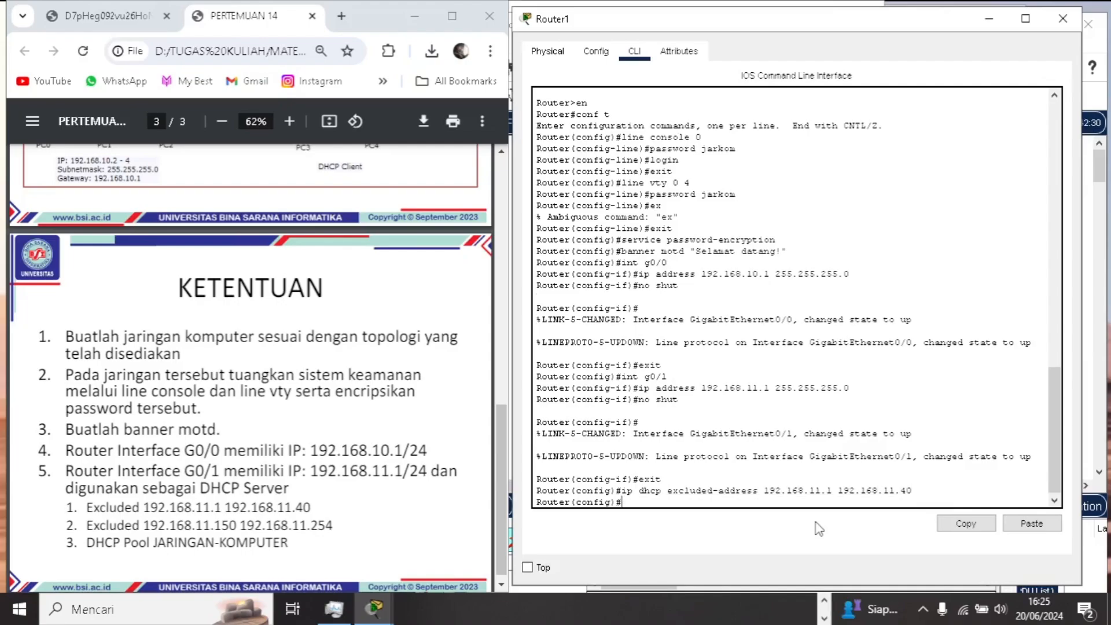
- Exclude the addresses 192.168.11.150 to 192.168.11.254 from DHCP assignment with ip dhcp excluded-address
text(ip dhcp excluded-address 192.1)
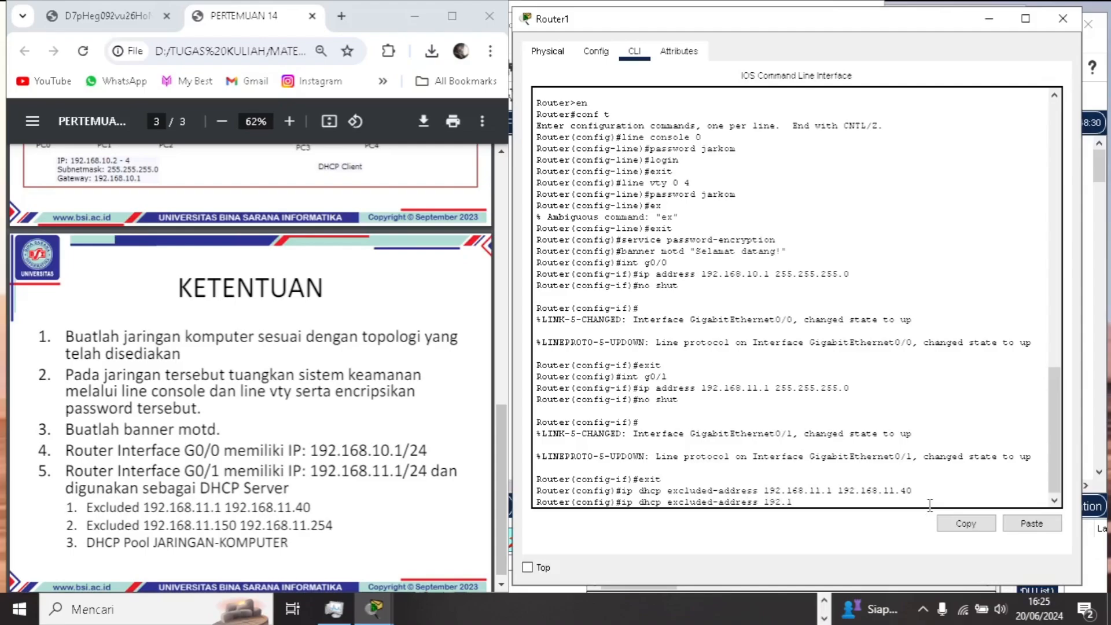
text(68.11.1 192.168.11.25)
key(Left)
key(Left)
text(50)
key(Right)
key(Right)
key(Right)
key(Right)
key(Right)
key(Right)
key(Right)
key(Right)
key(Right)
key(Return)
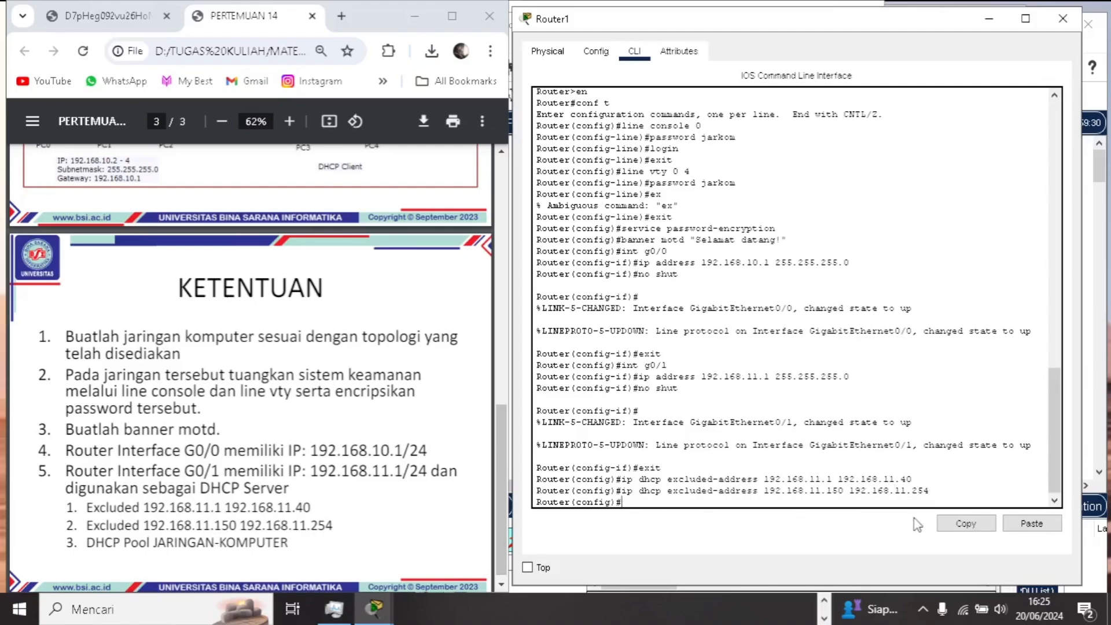
- Create the DHCP pool JARINGAN-KOMPUTER with the ip dhcp pool command
text(ip dhc)
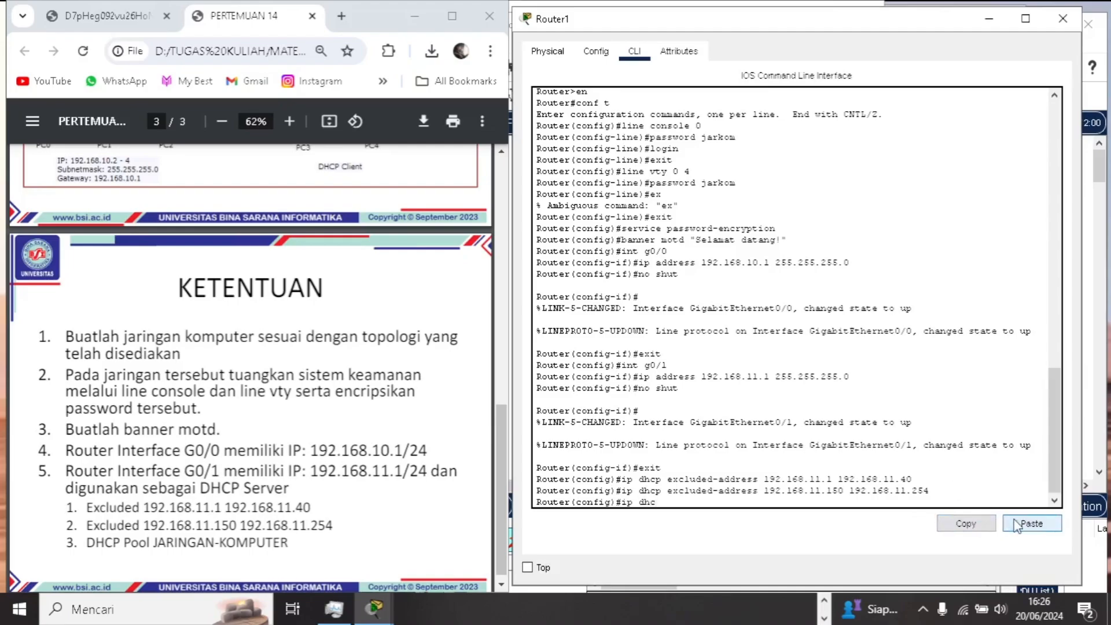
text(p pool JA)
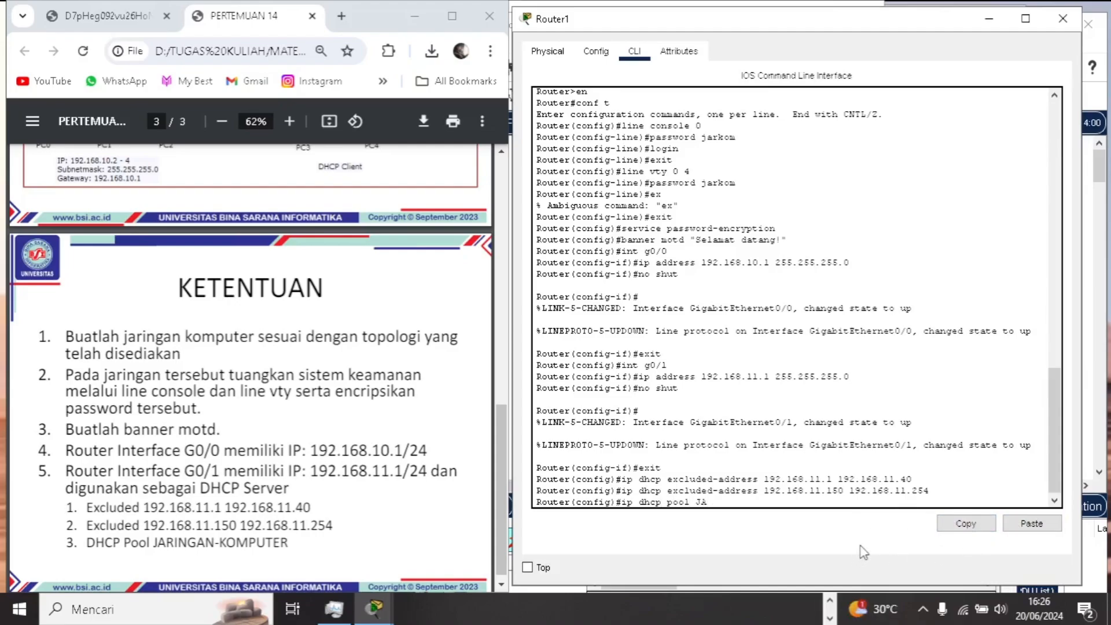
text(RINGAN-KOM)
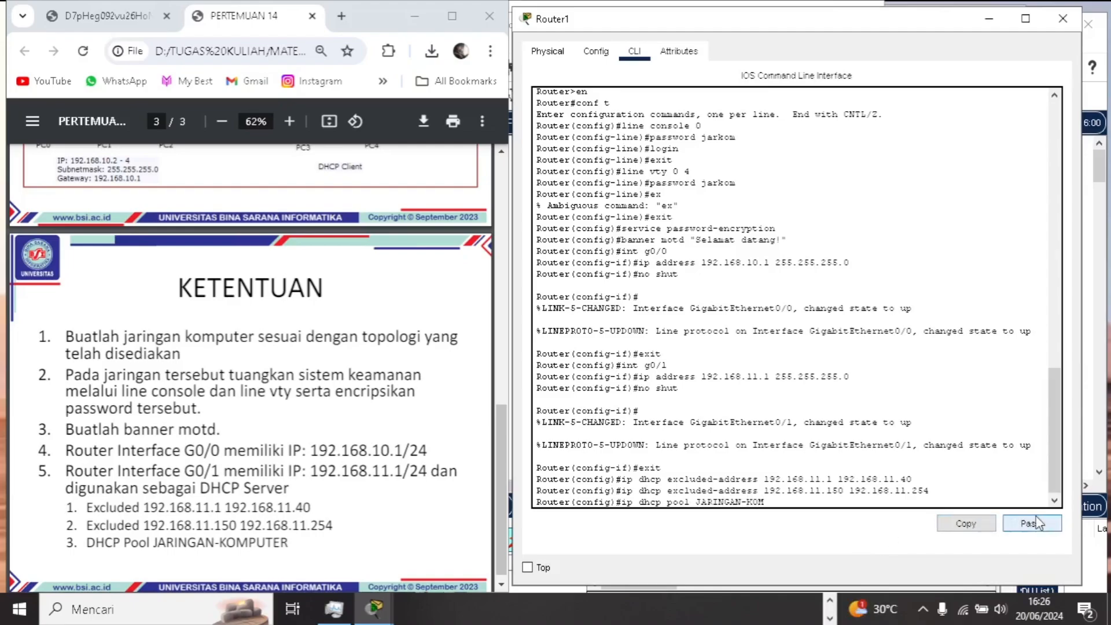
text(p)
text(uter)
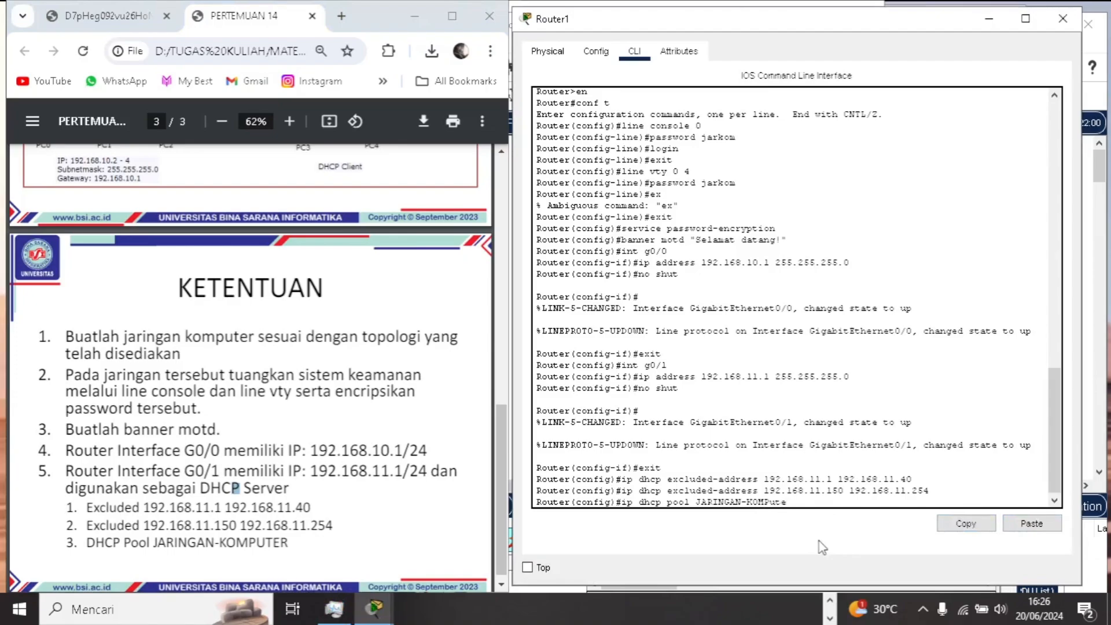
key(BackSpace)
key(BackSpace)
key(BackSpace)
text(UTER)
key(Return)
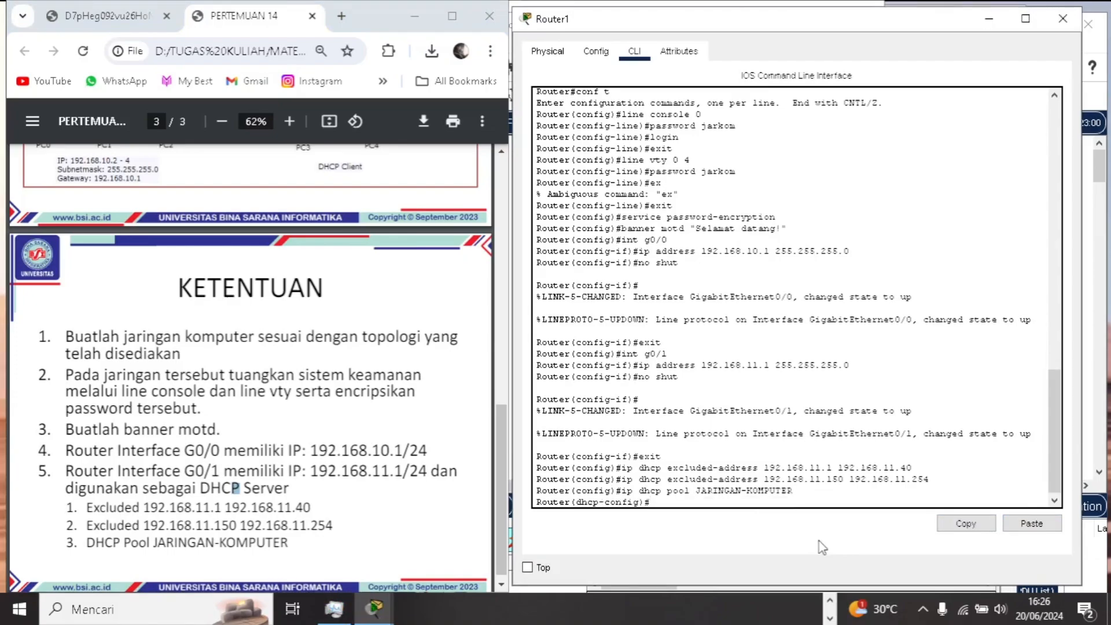
- Set the DHCP pool's network to 192.168.11.0 with subnet mask 255.255.255.0
text(netword)
key(BackSpace)
key(BackSpace)
text(k 192.168.11.0 255.255.255.)
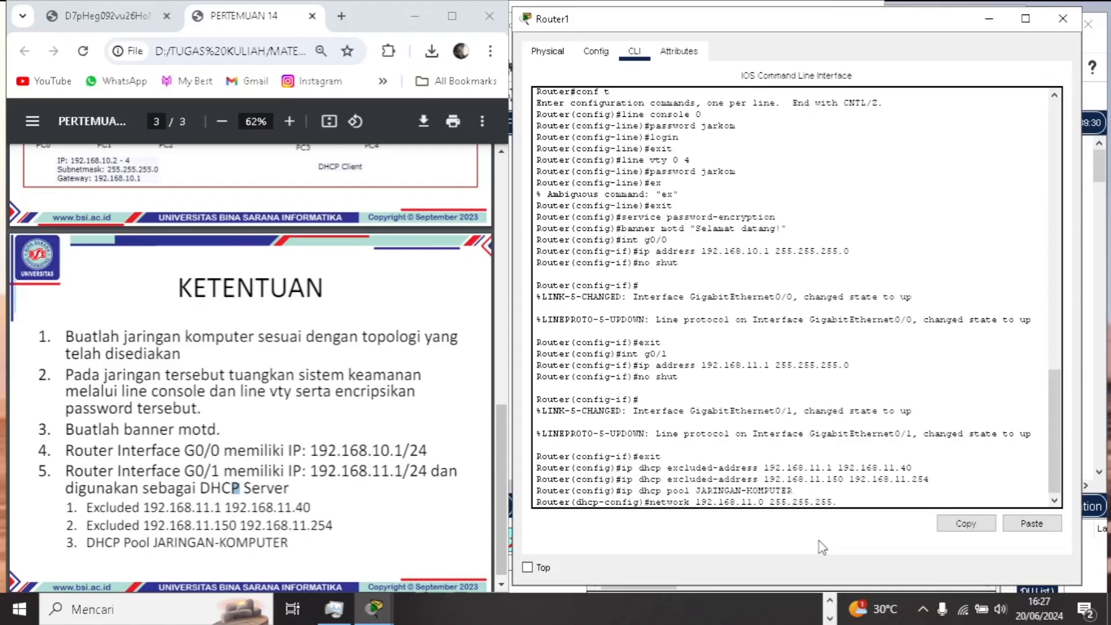
text(0)
key(Return)
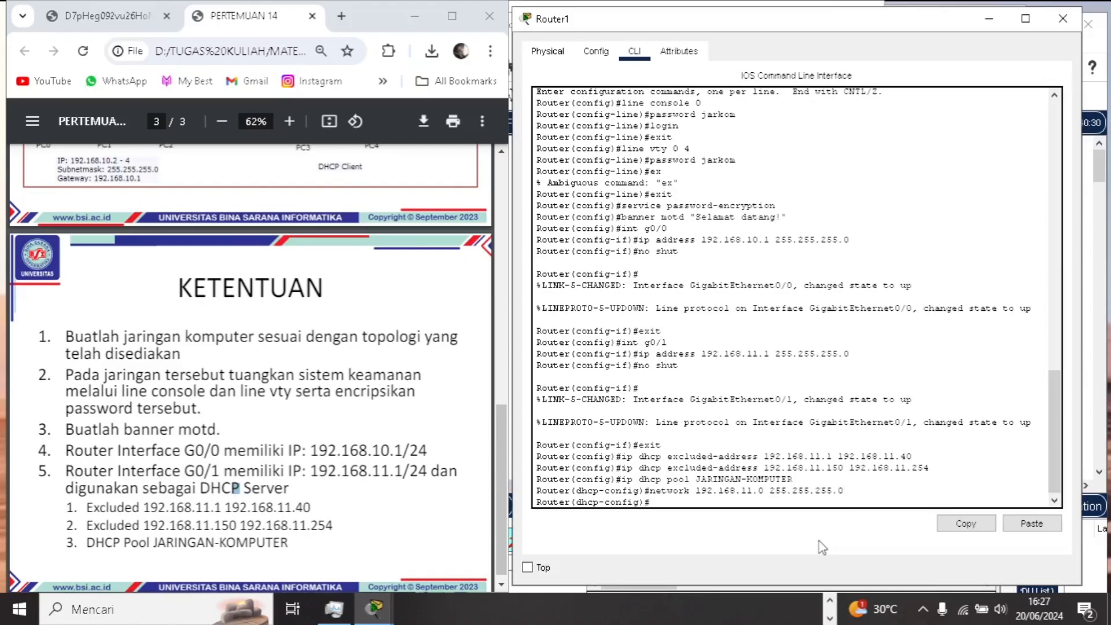
- Exit the DHCP pool configuration and end global configuration mode to return to privileged EXEC mode
text(exit)
key(Return)
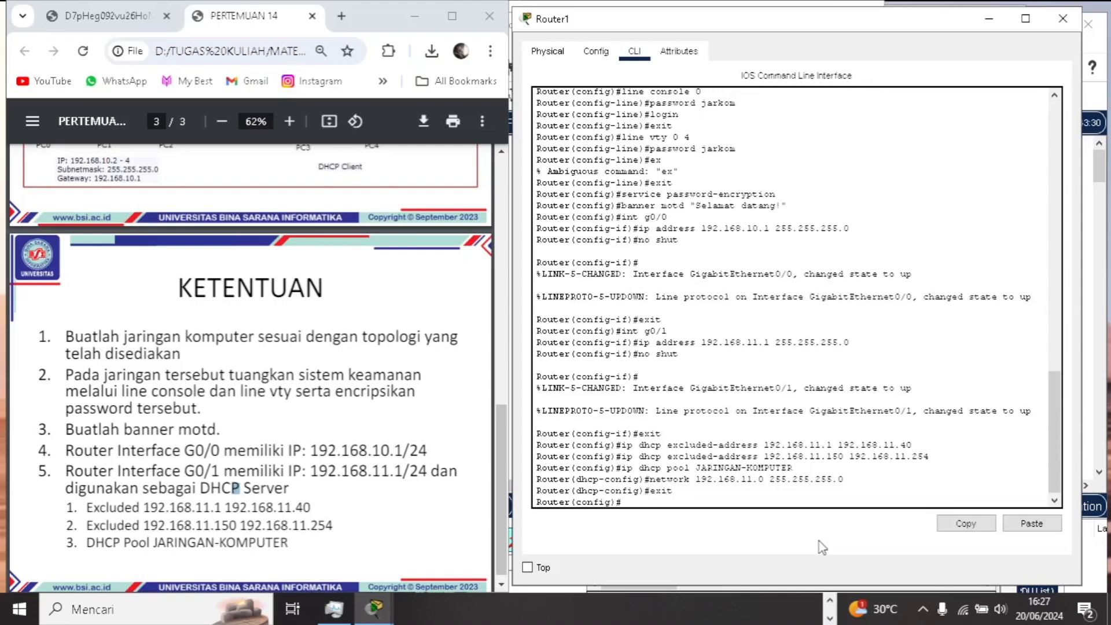
text(ex)
key(BackSpace)
text(nd)
key(Return)
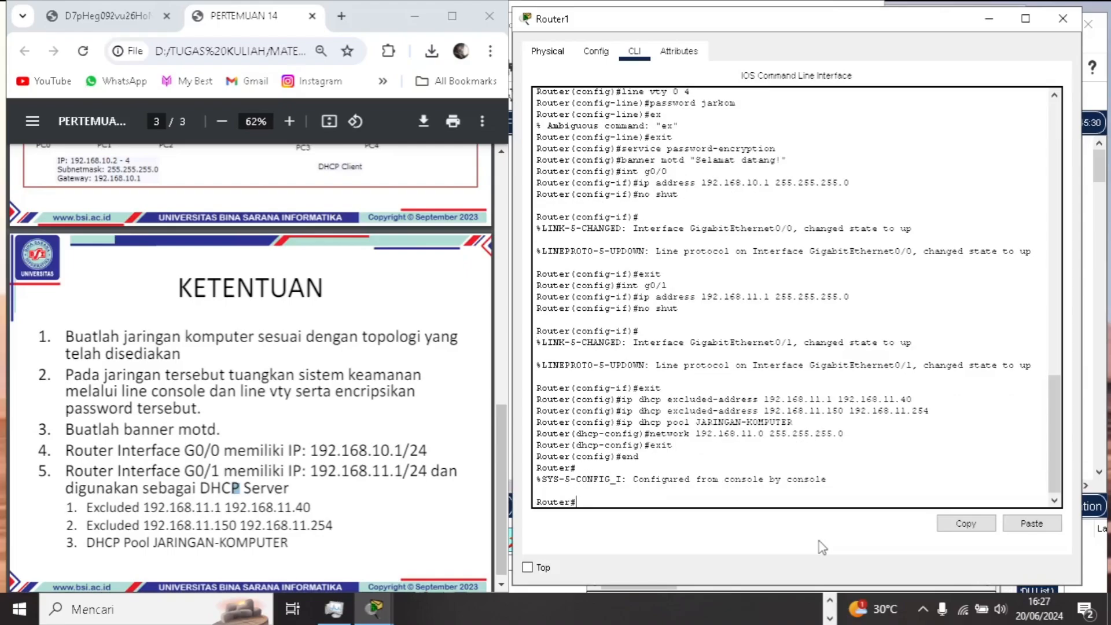
- Save the router's running configuration to startup-config with the copy command, accepting the default destination filename
text(cop)
text(y  running)
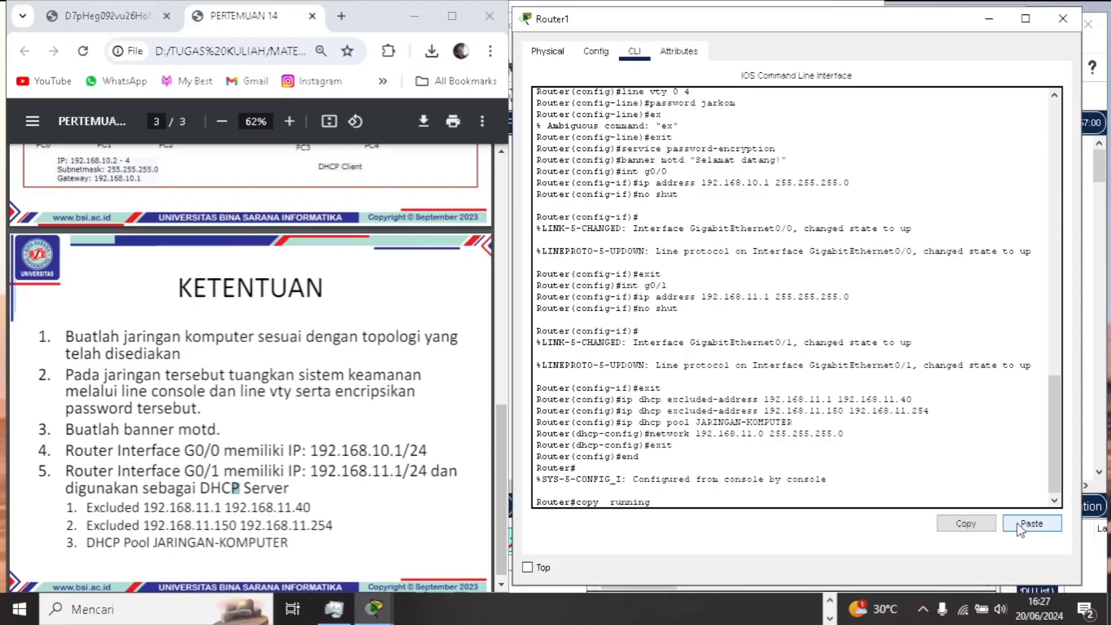
text(-config st)
key(Return)
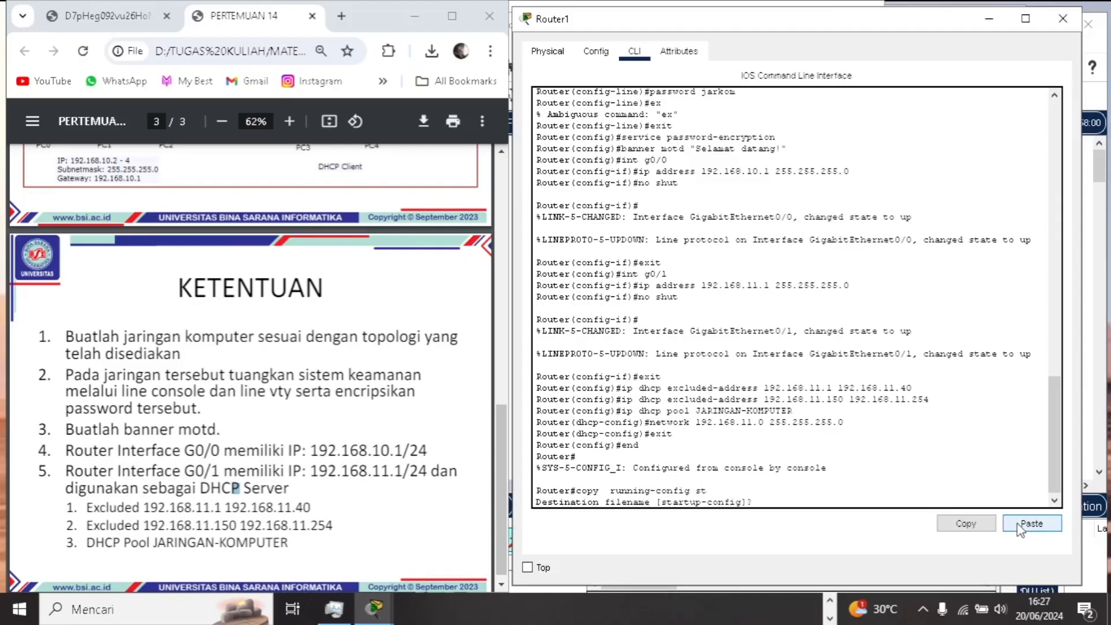
key(Return)
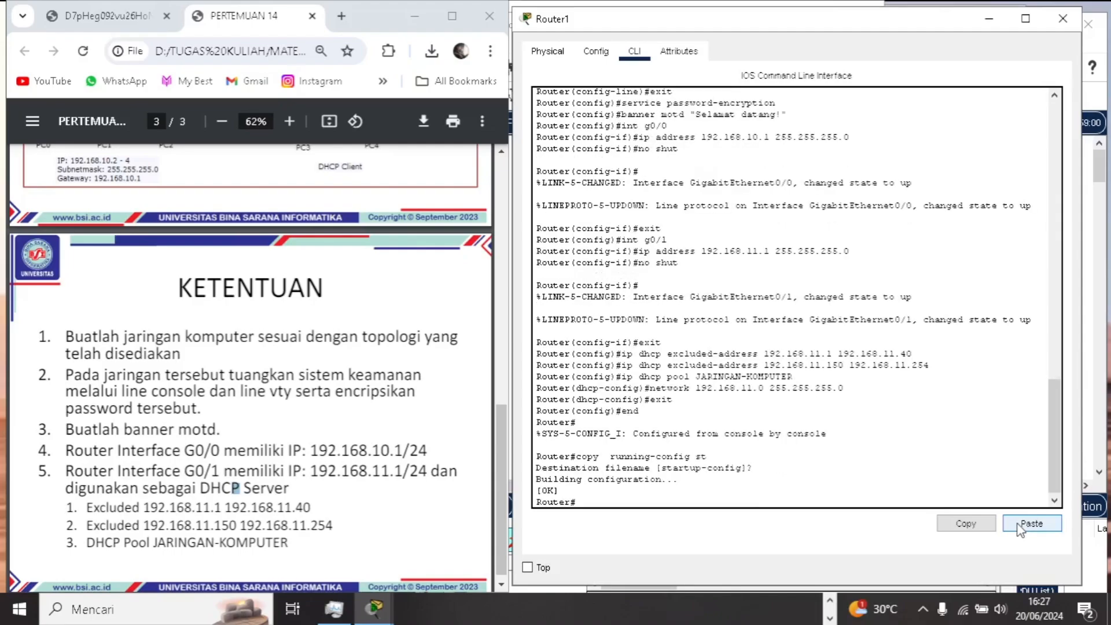
- Reload the router from privileged EXEC mode and confirm the restart
text(reload)
key(Return)
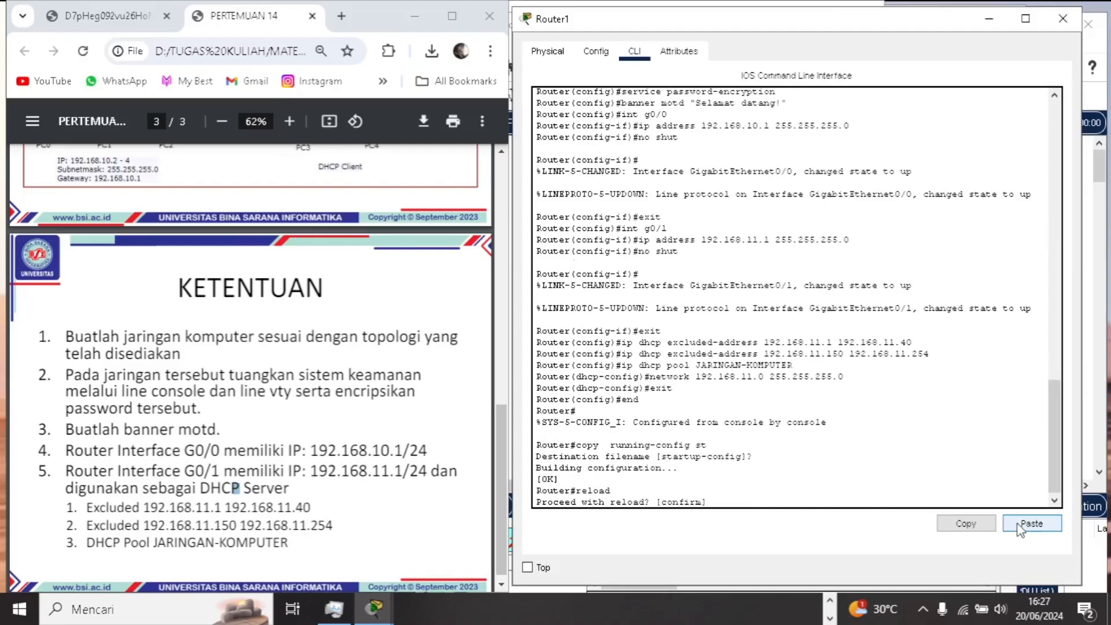
key(Return)
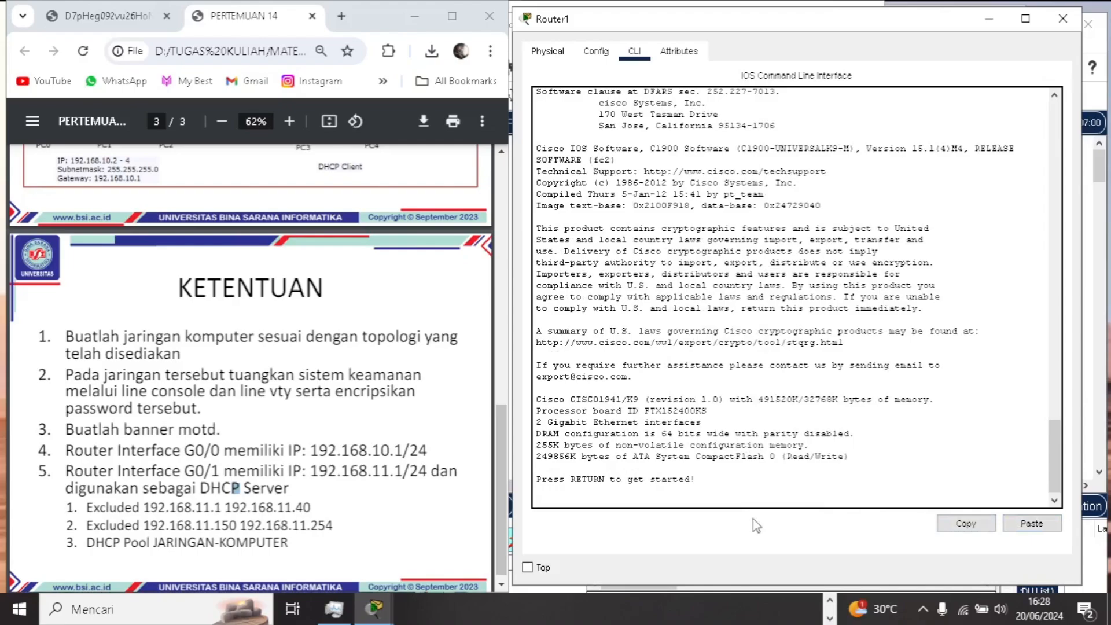
- Log in to the restarted router's console by entering the console line password, and close the router's window
key(Return)
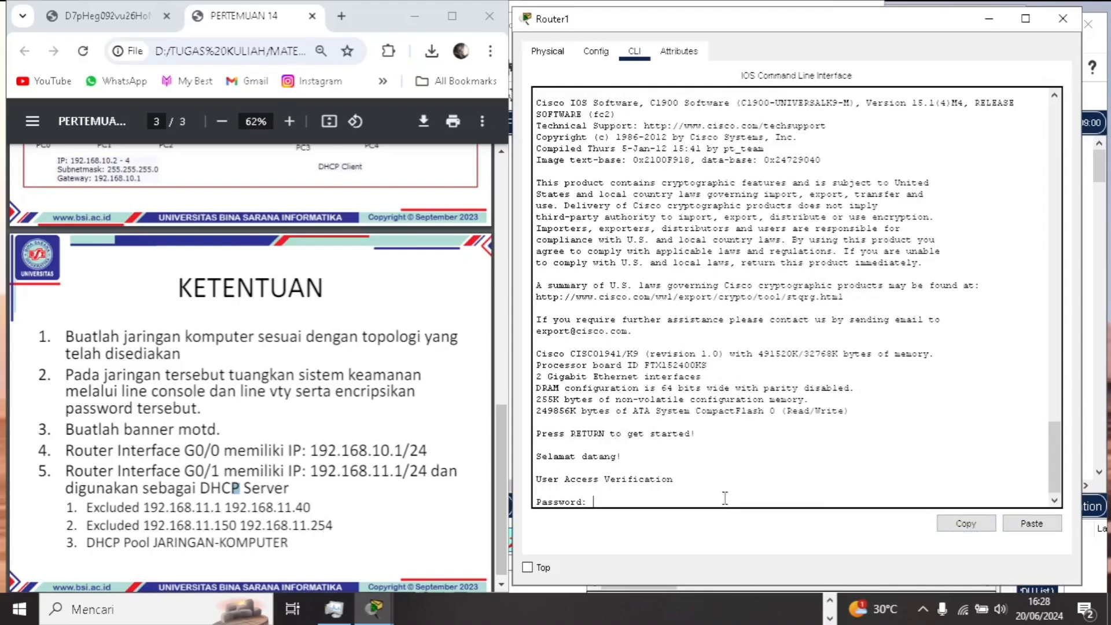
key(Return)
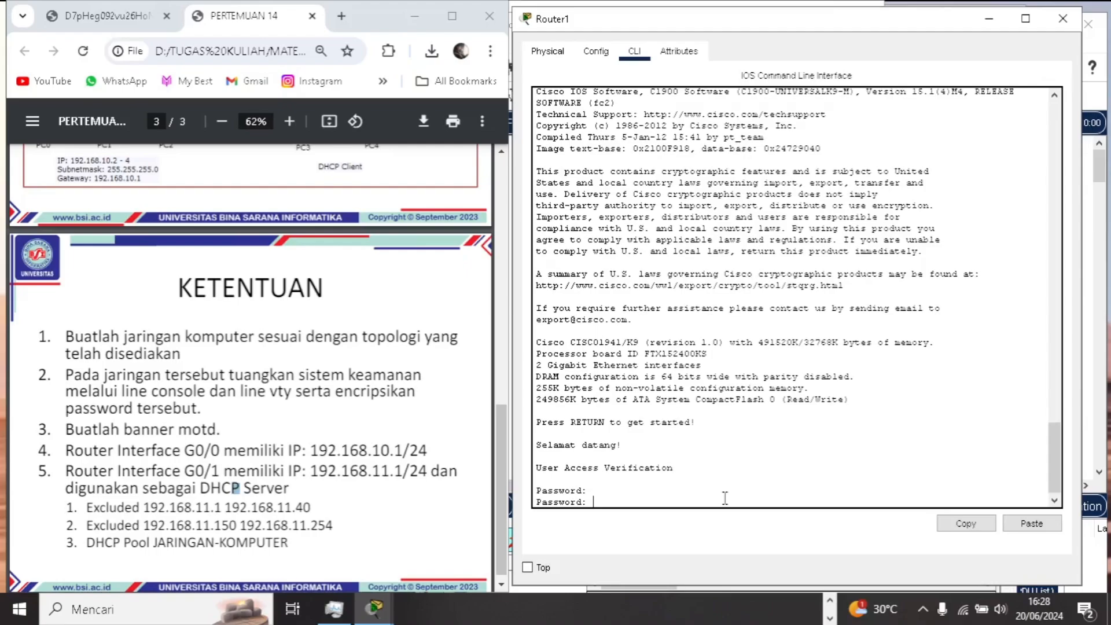
key(Return)
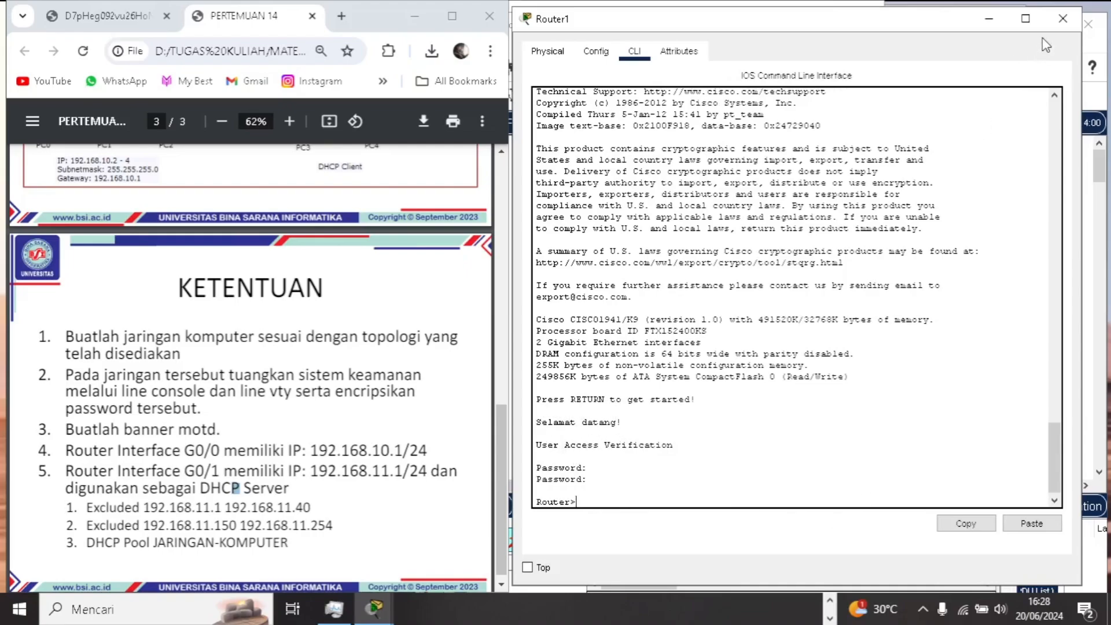
click(1056, 22)
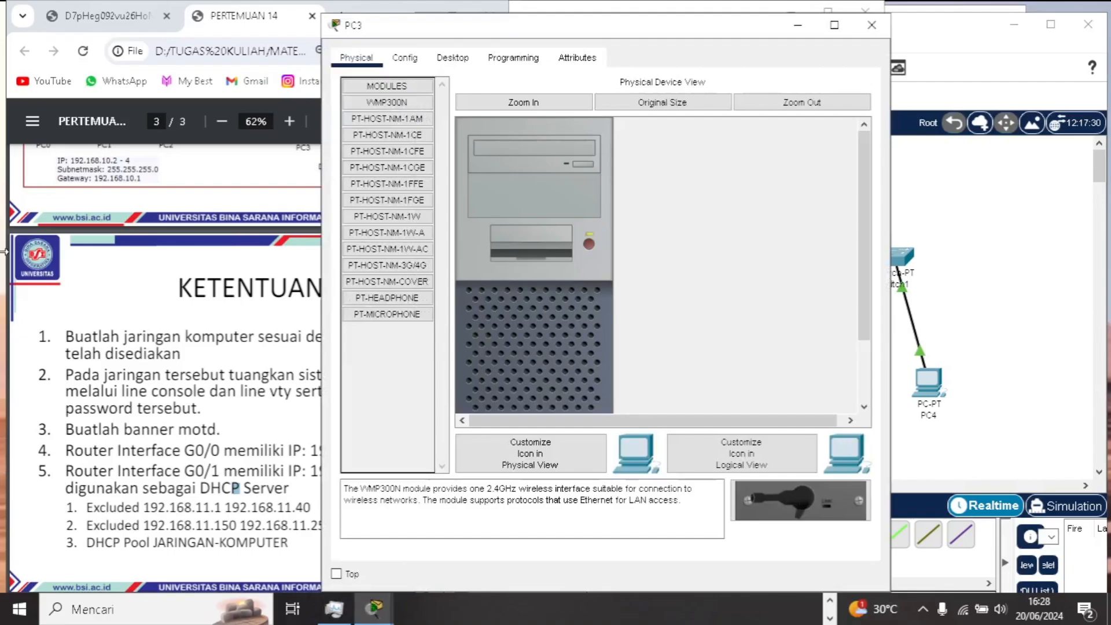
- Set PC3's IP configuration to DHCP so it obtains its IPv4 address from the router, and close its window
click(454, 58)
click(395, 128)
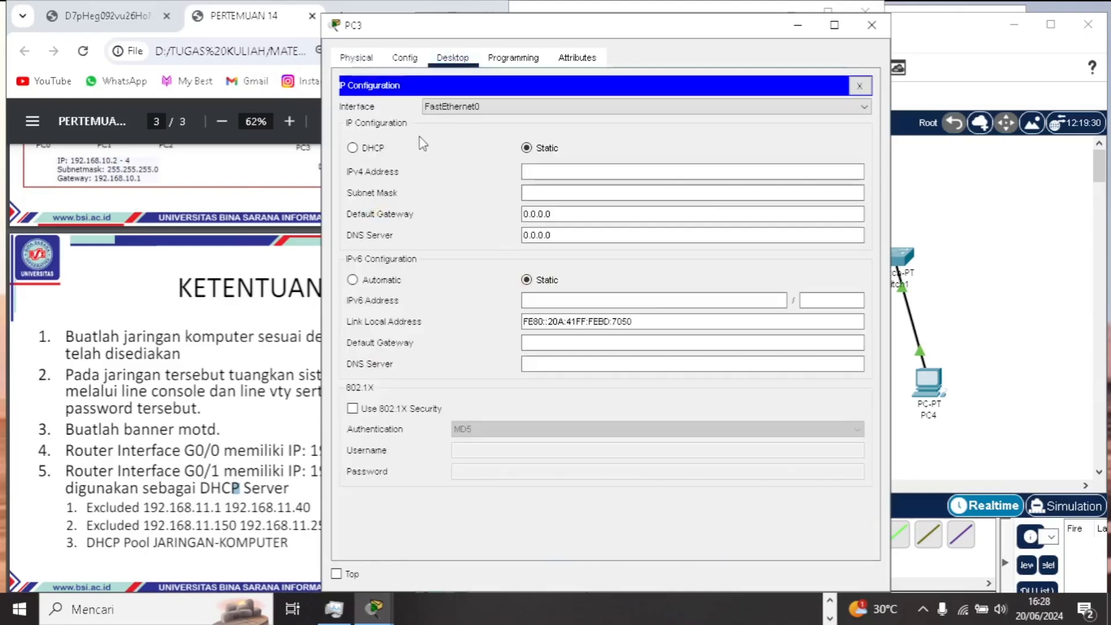
click(353, 148)
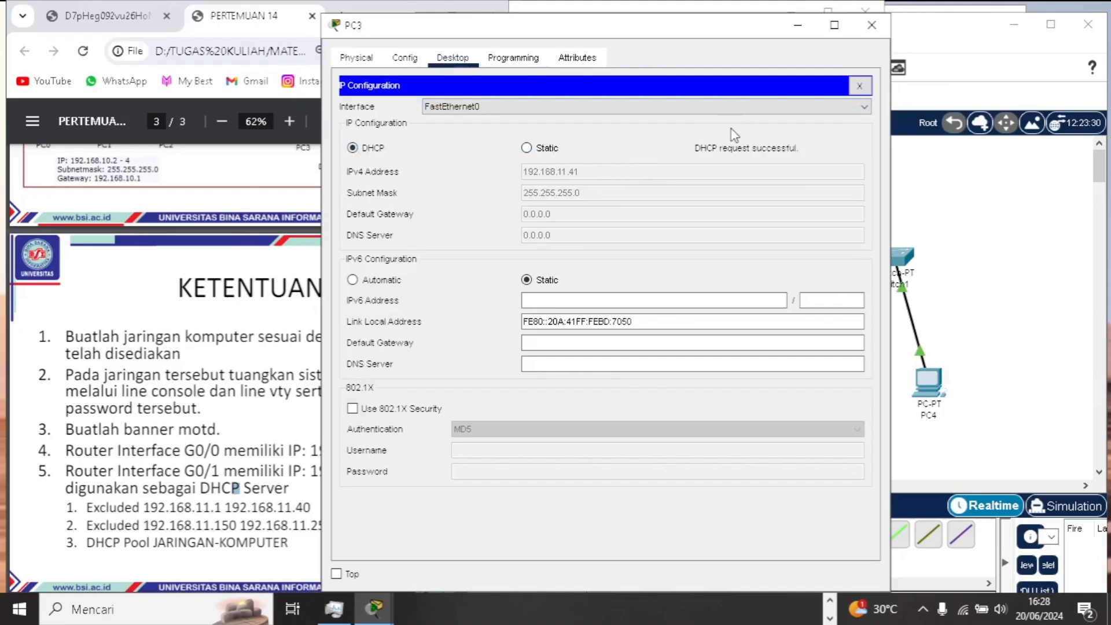
click(877, 26)
- Open PC4's IP configuration, switch its IPv4 addressing from static to DHCP, and close its window
click(926, 385)
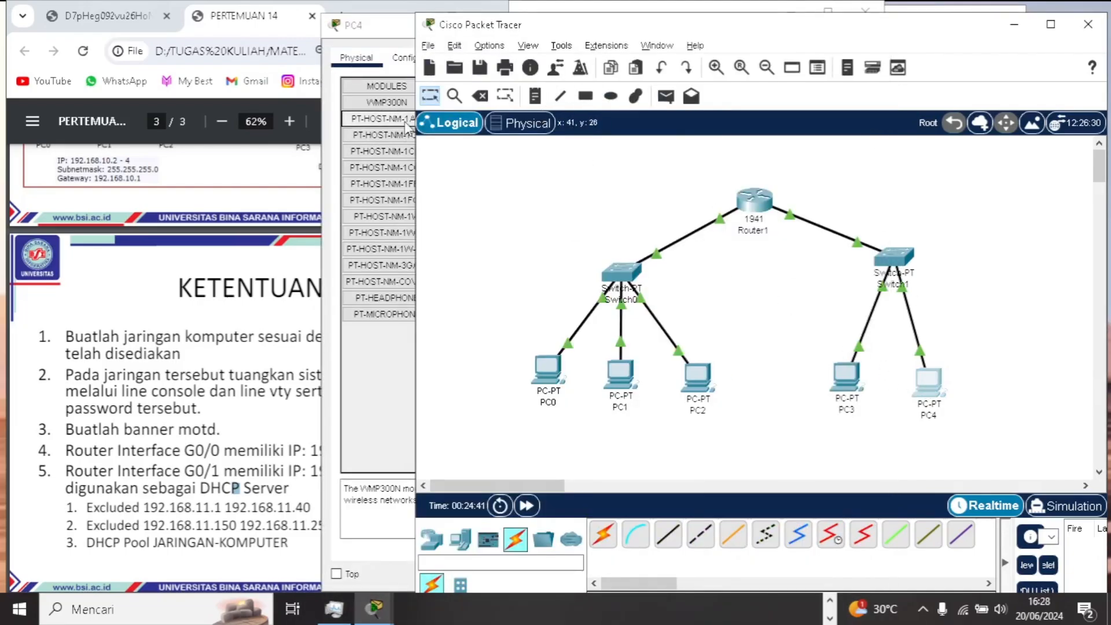
click(398, 29)
click(454, 57)
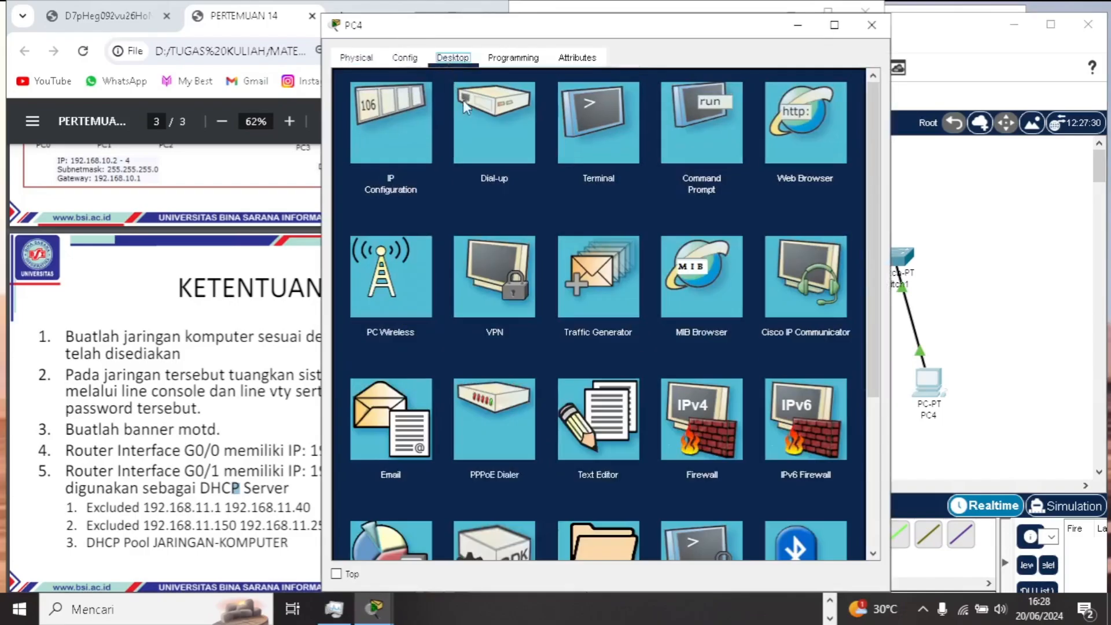
click(422, 139)
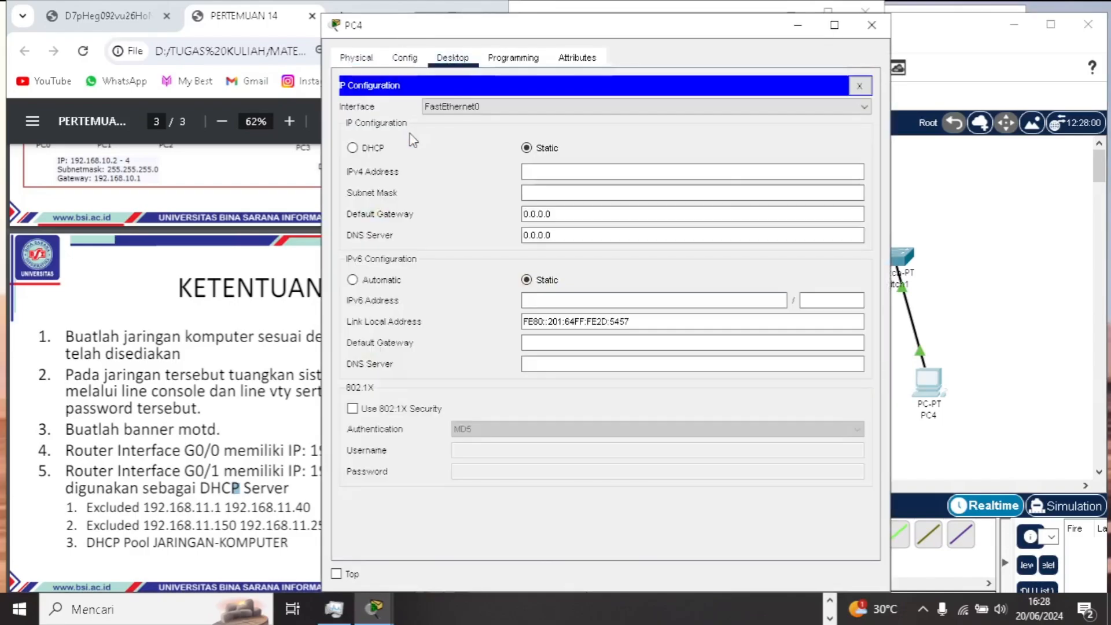
click(353, 149)
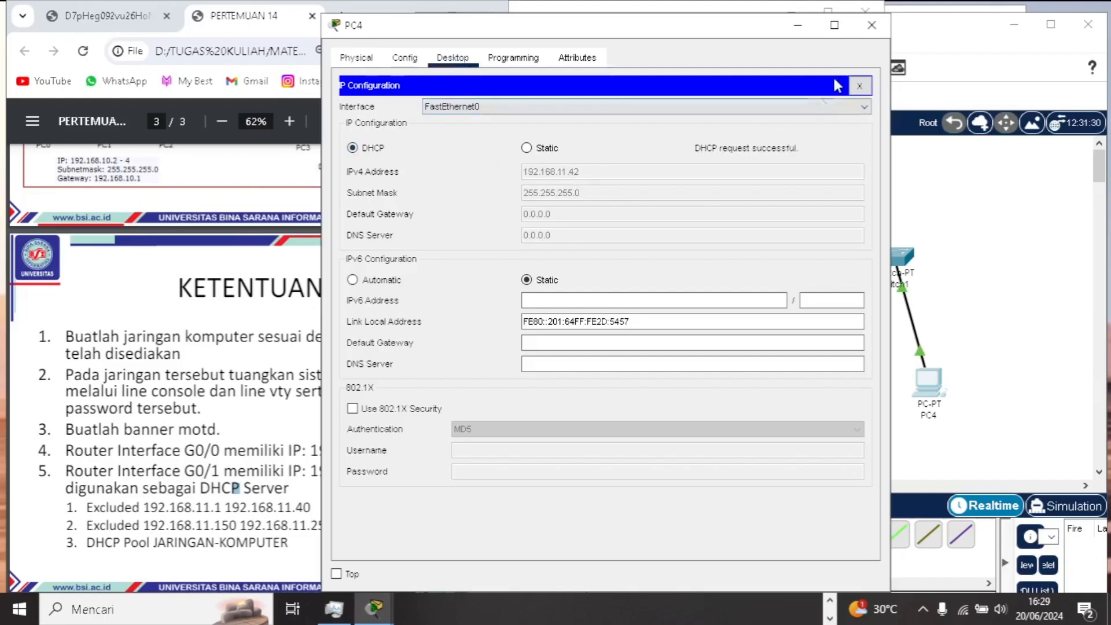
click(874, 29)
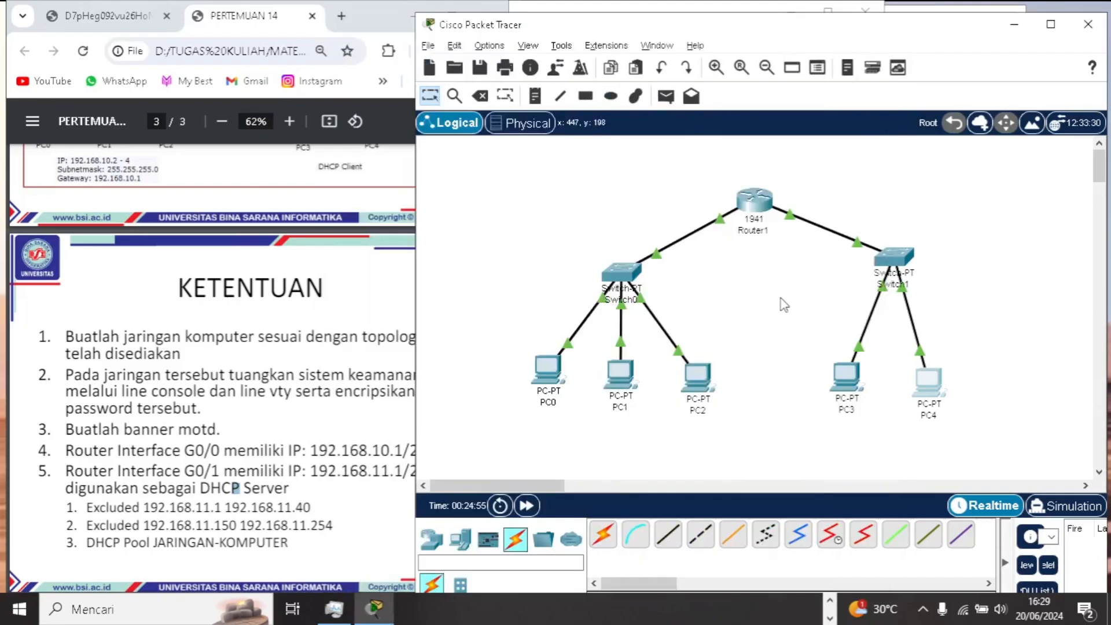